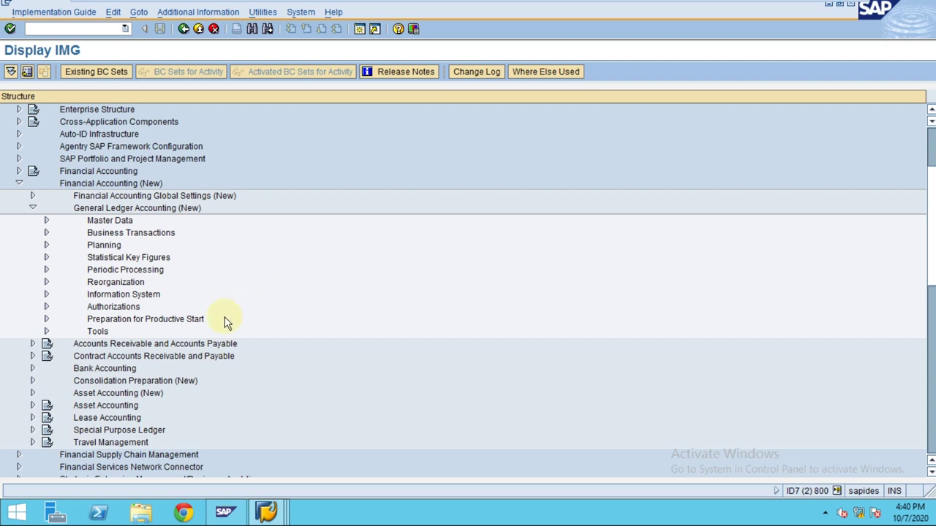
Expand Financial Accounting (New) > General Ledger Accounting (New) > Business Transactions in the IMG tree.
click(19, 183)
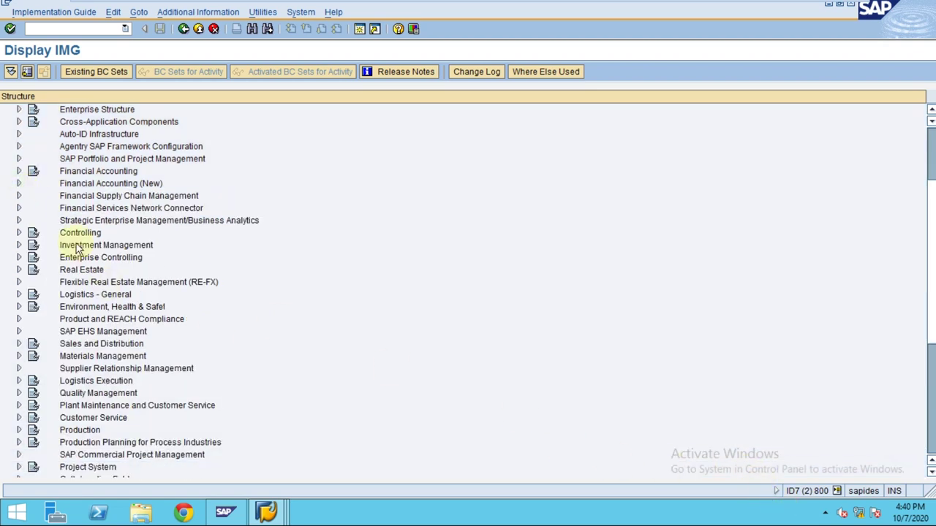
click(19, 185)
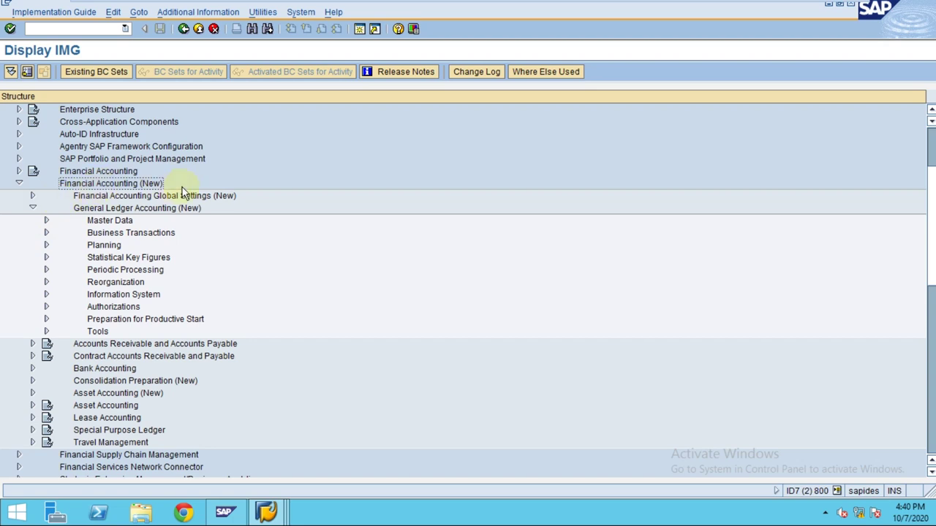
click(84, 173)
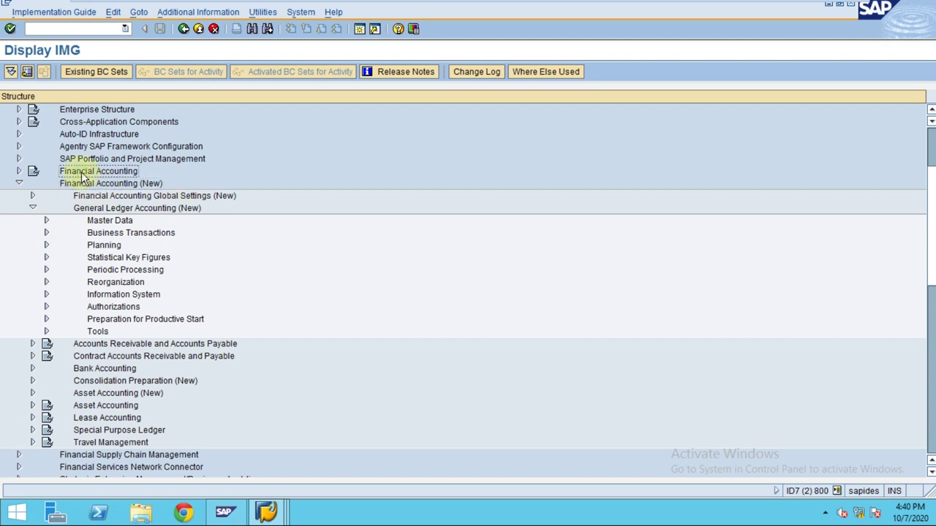
click(94, 184)
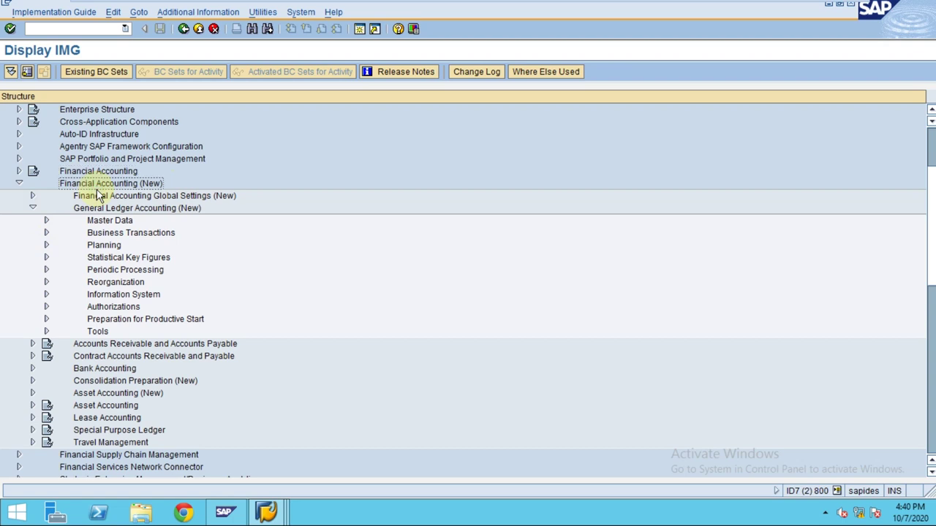
click(94, 233)
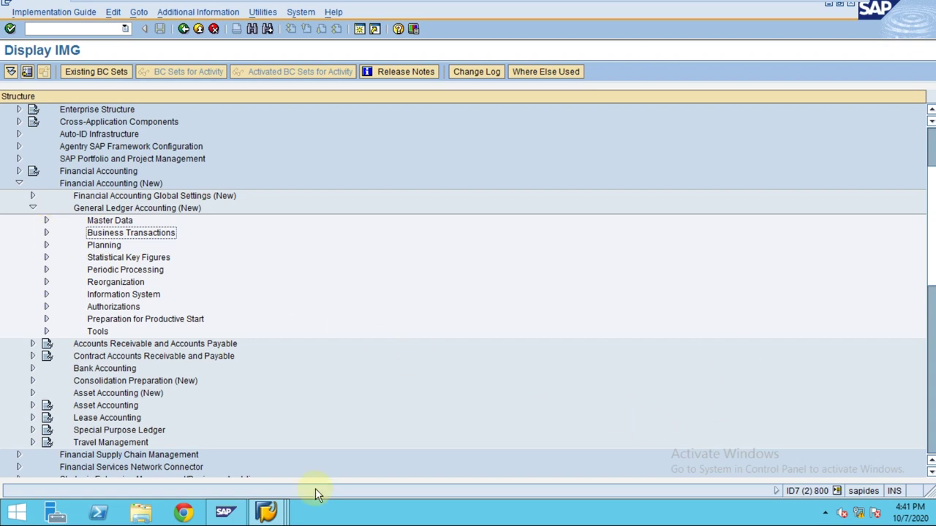
click(46, 233)
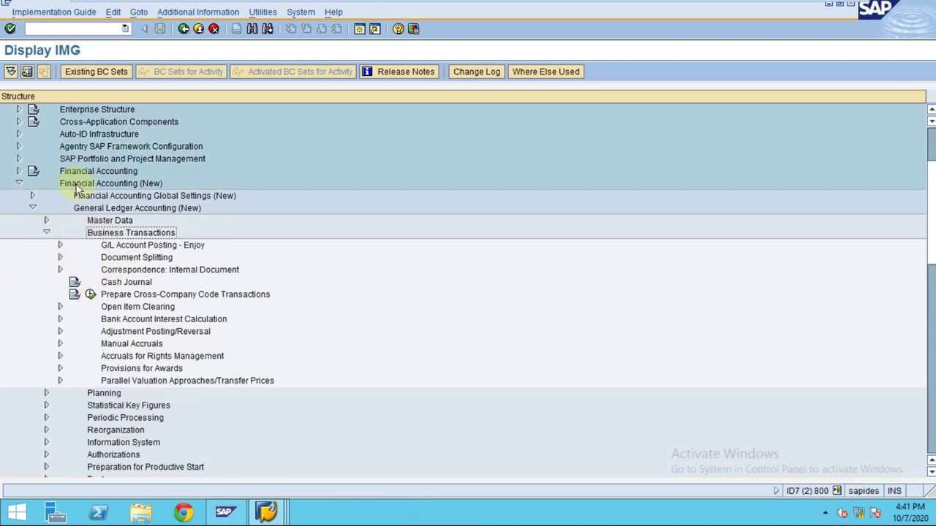
Expand Document Splitting to list its activities, e.g. Classify G/L Accounts and Zero-Balance Clearing Account.
click(82, 184)
click(106, 210)
click(110, 233)
click(108, 261)
click(60, 257)
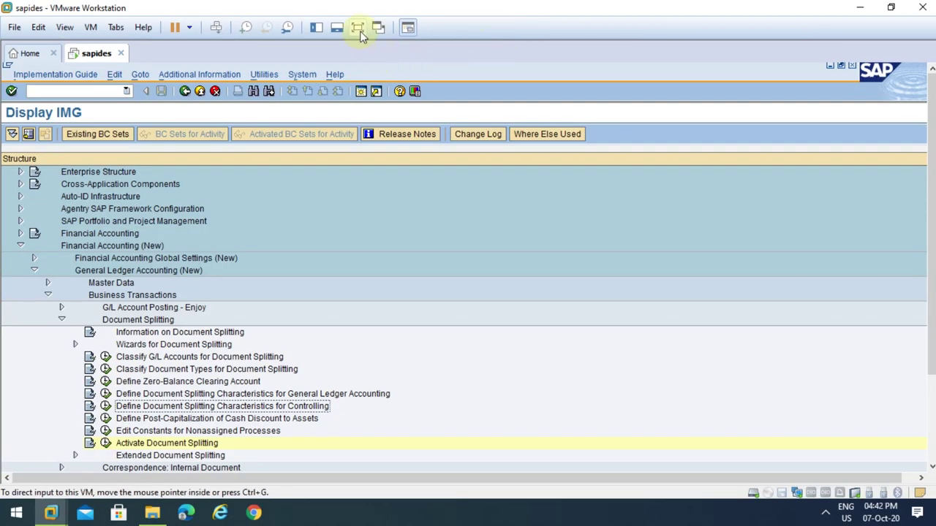
click(360, 31)
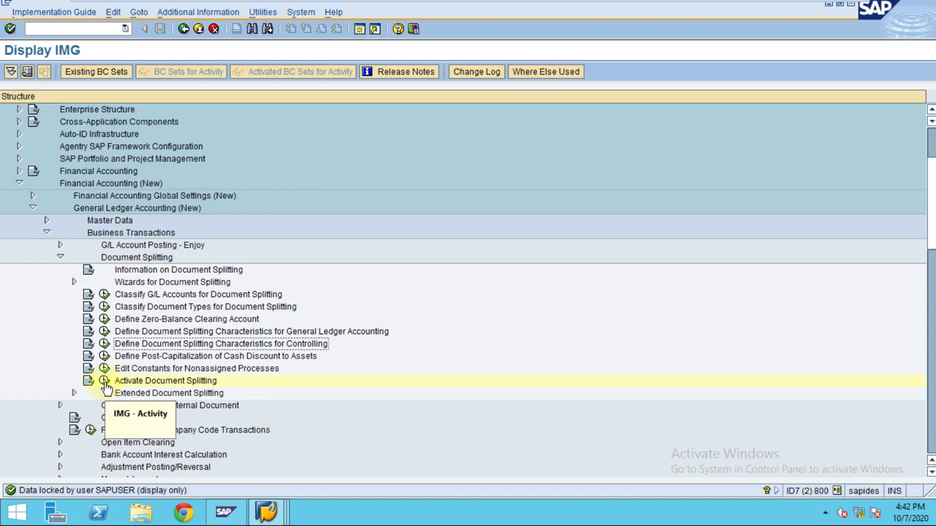
click(96, 184)
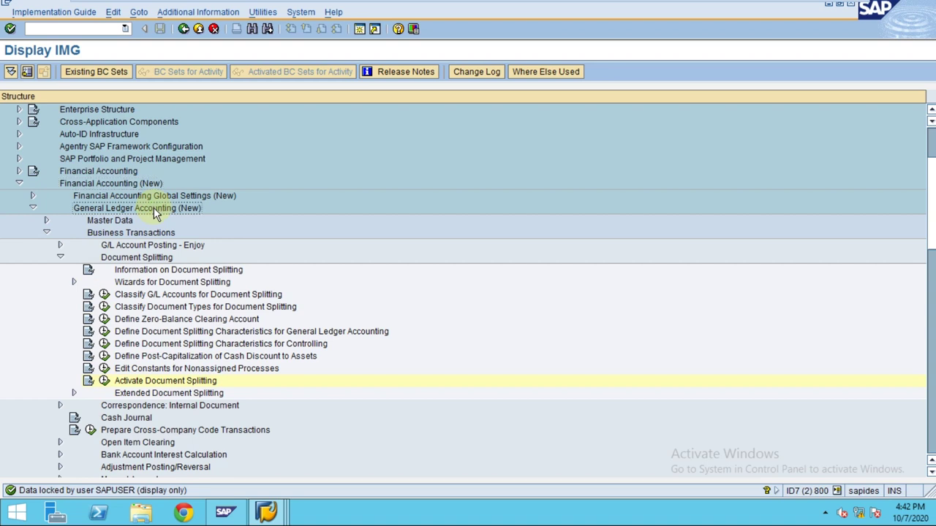
click(150, 232)
click(152, 258)
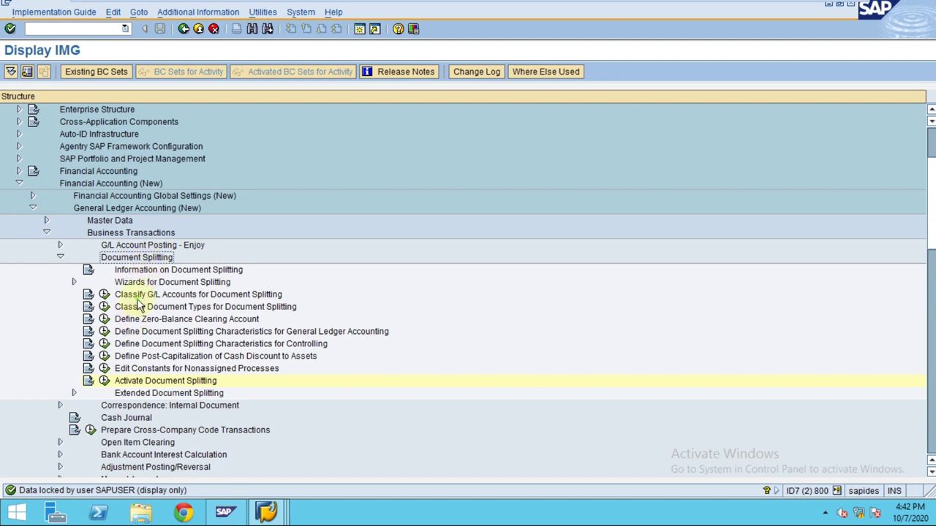
click(140, 295)
click(139, 320)
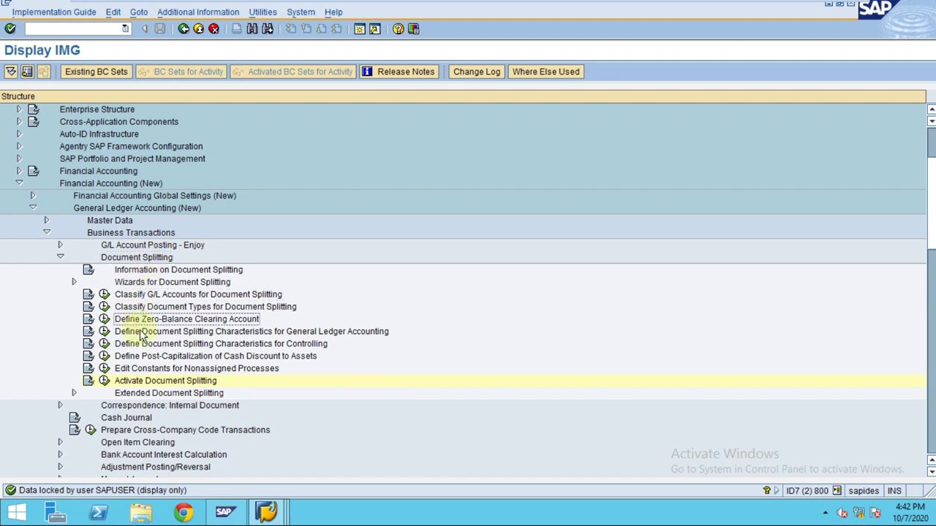
Run Activate Document Splitting and open the Deactivation per Company Code list.
click(103, 380)
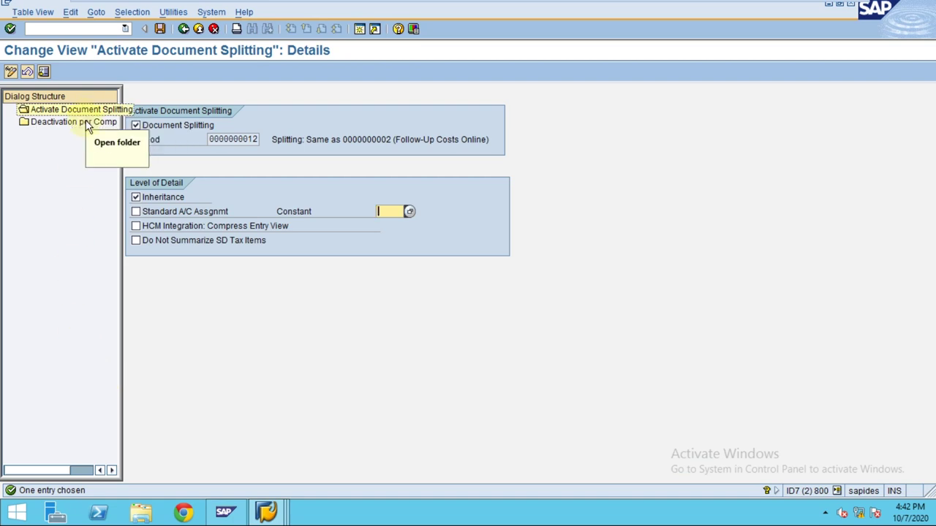
click(86, 123)
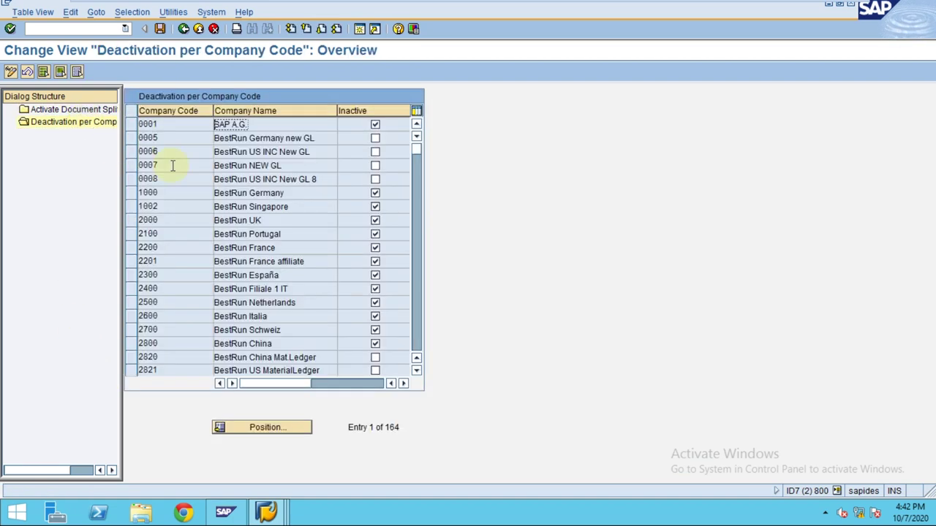
click(417, 307)
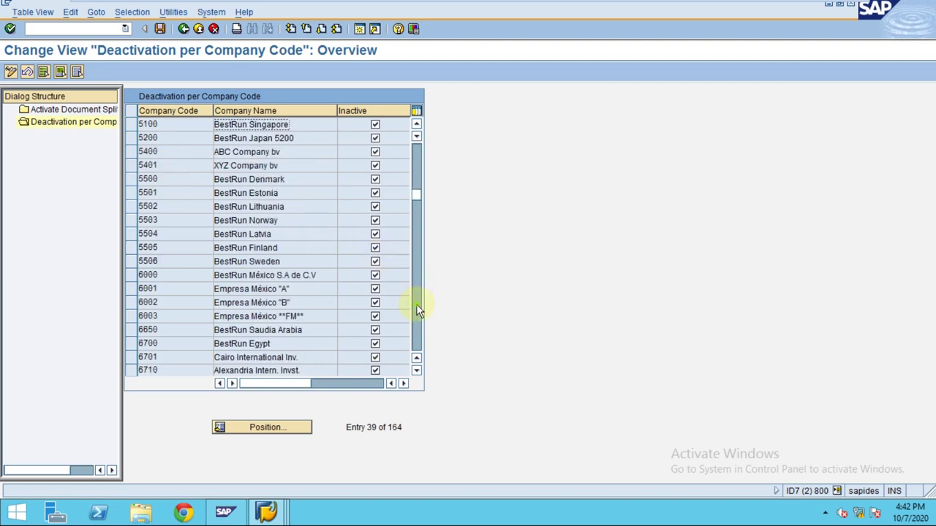
click(417, 307)
click(417, 307)
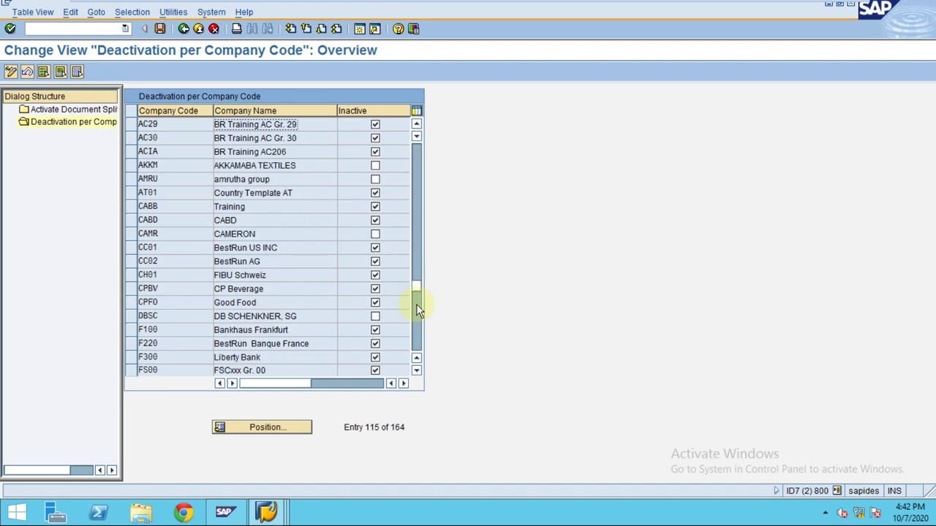
click(417, 307)
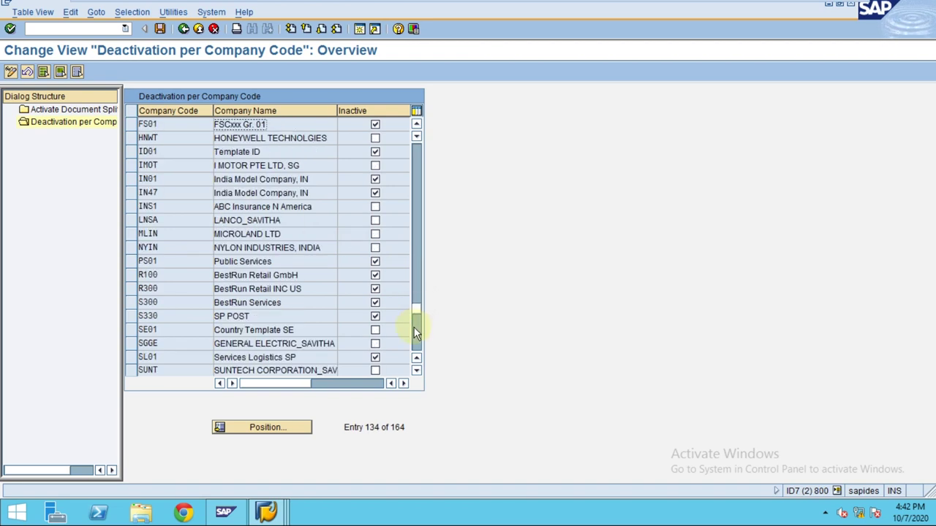
Page down to TR03 SAP Training Company Code and select its row.
click(416, 331)
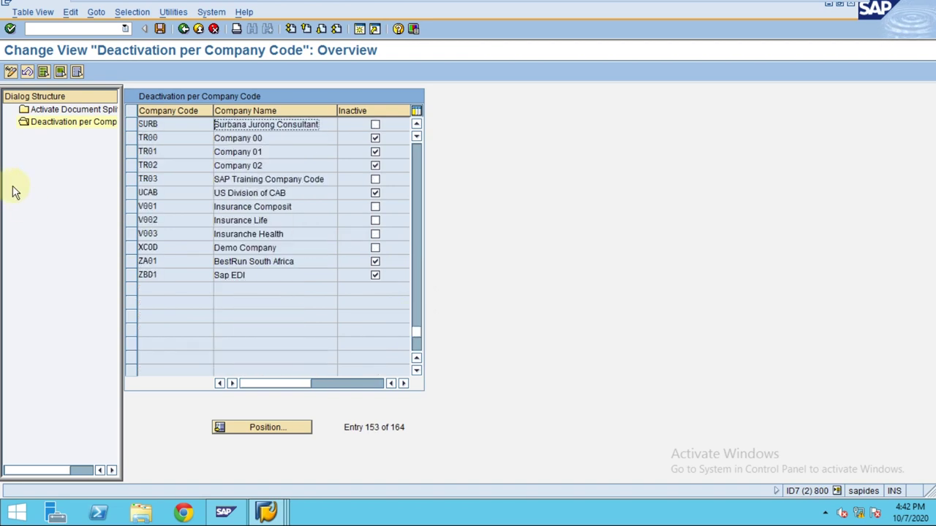
click(133, 179)
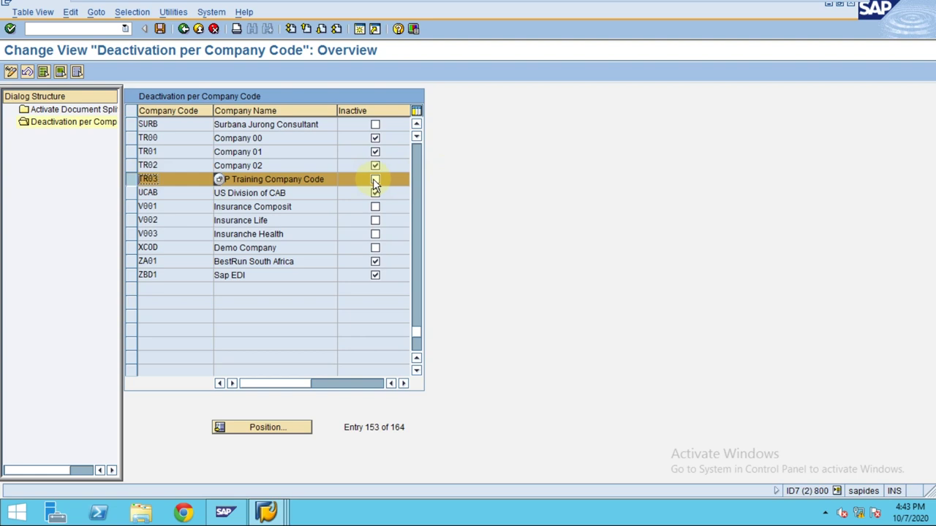
click(307, 181)
click(374, 193)
click(264, 514)
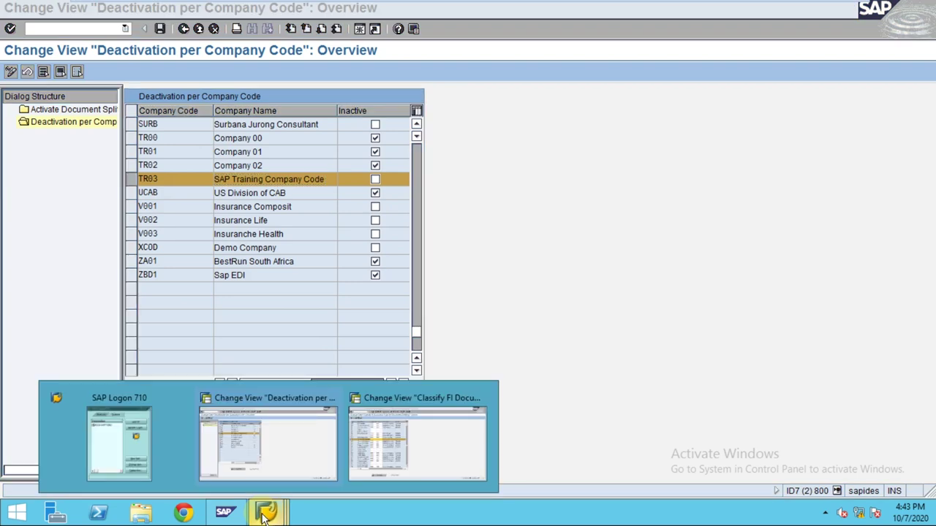
Review the SA and S1 entries in Classify FI Document Type for Document Splitting.
click(384, 435)
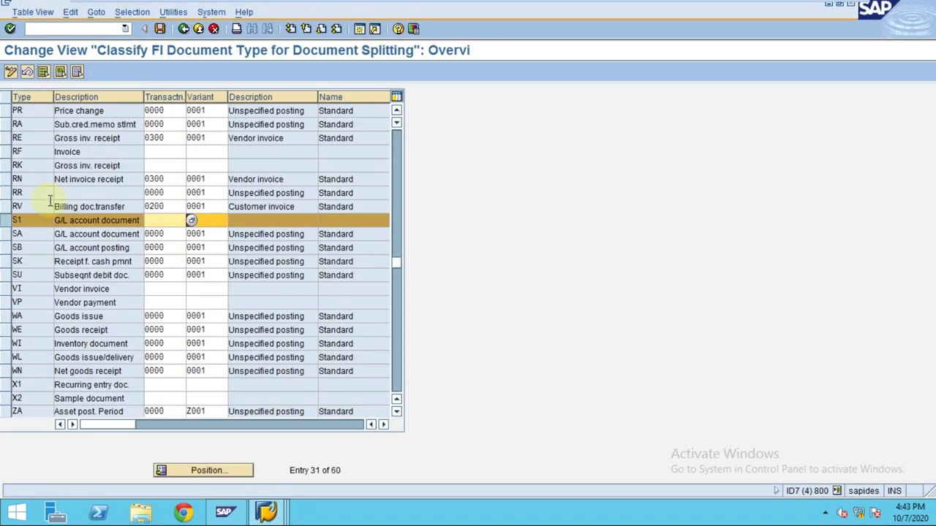
click(5, 220)
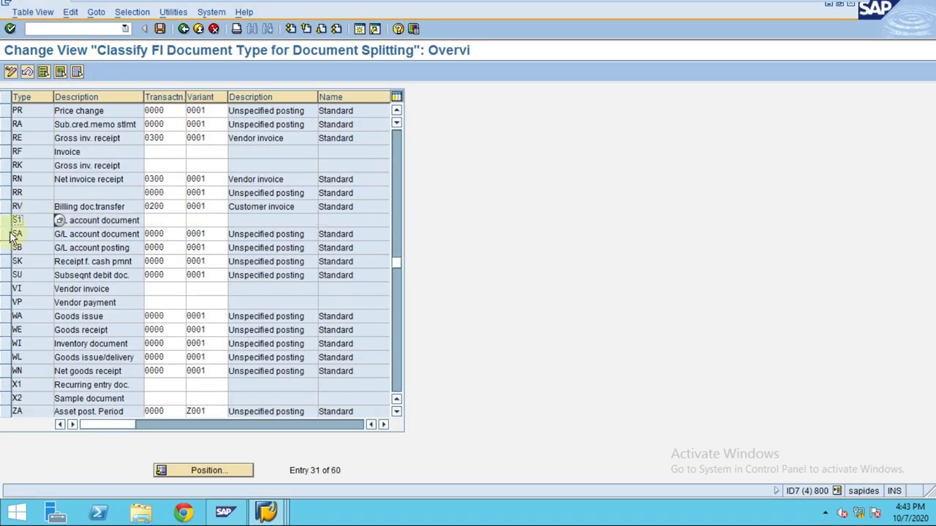
click(10, 234)
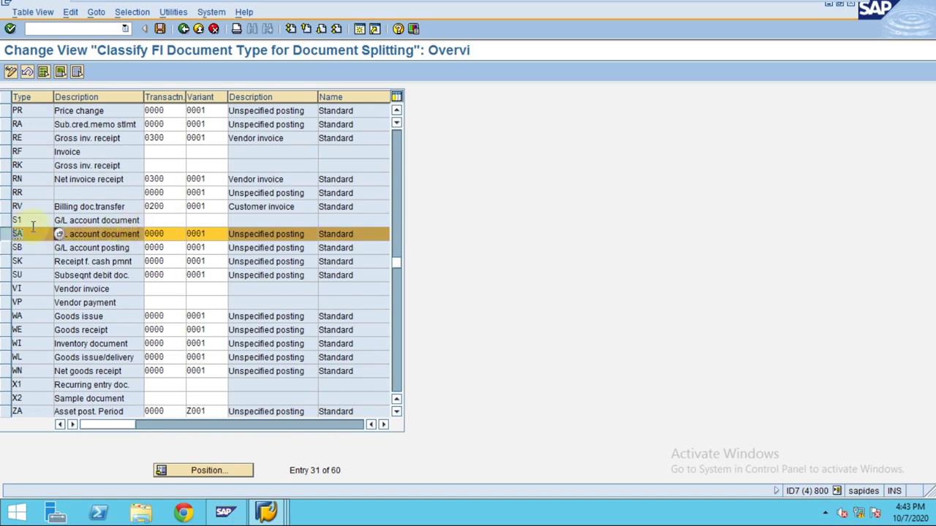
click(6, 220)
click(156, 221)
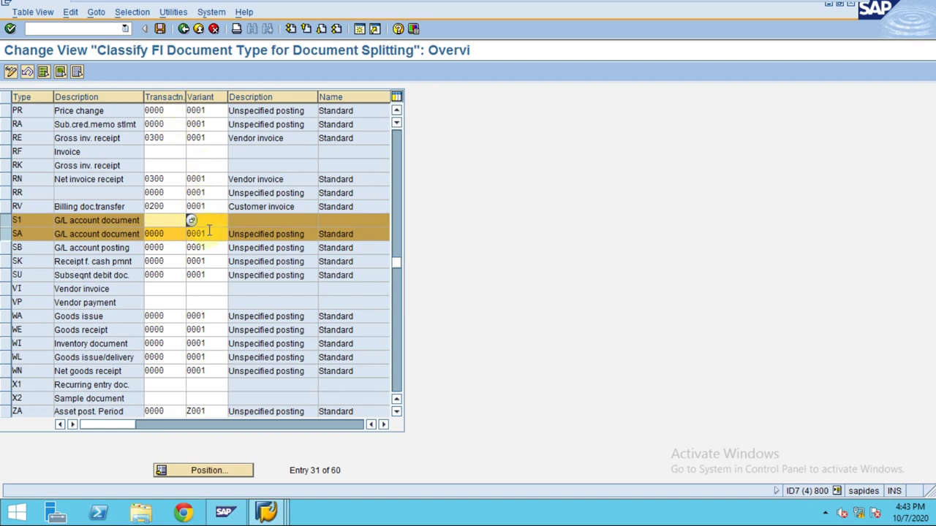
click(265, 514)
click(410, 449)
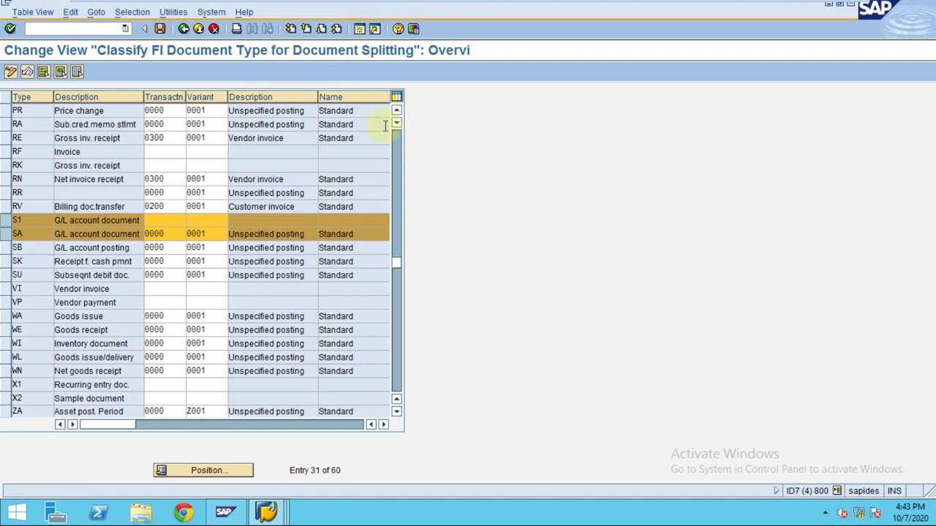
Start FB50 with document and posting dates 01.01.2020 and fill in the reference.
key(alt+Tab)
text(fb50)
key(Return)
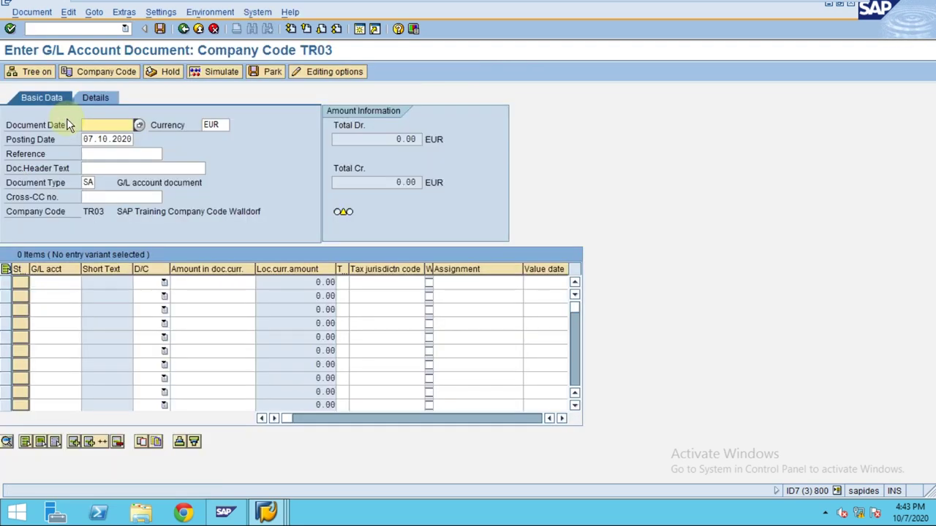
text(01012020)
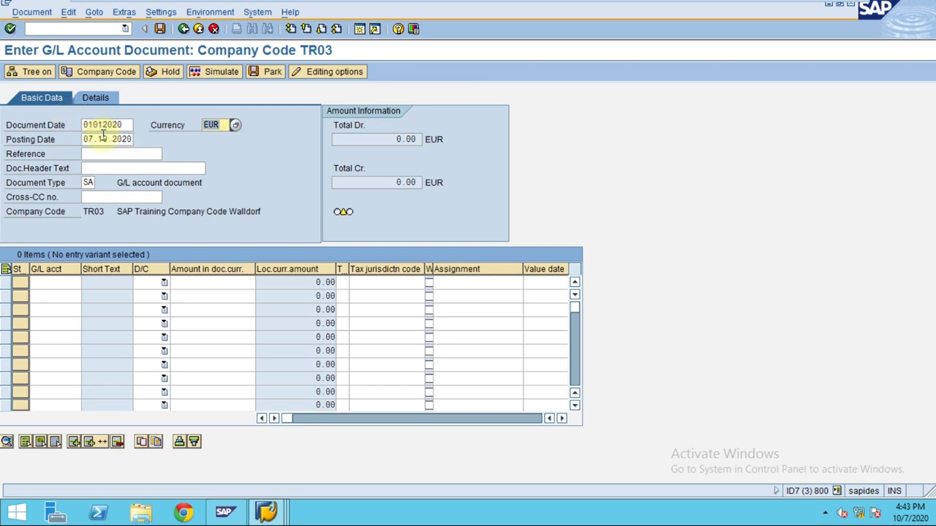
key(Tab)
text(01012020)
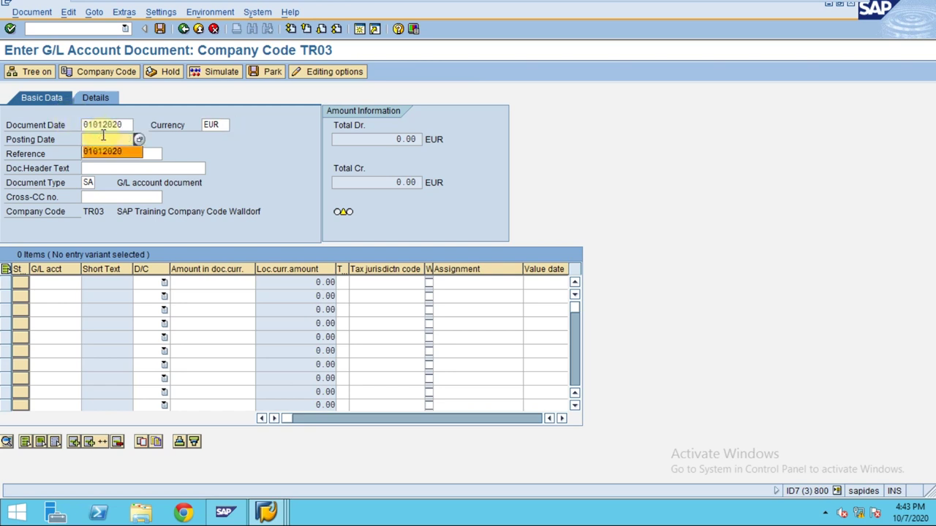
key(Tab)
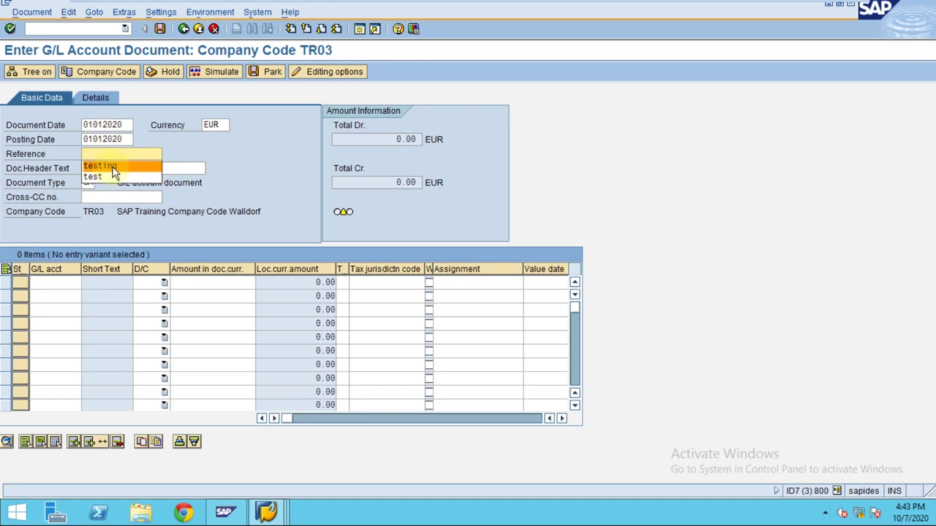
click(113, 167)
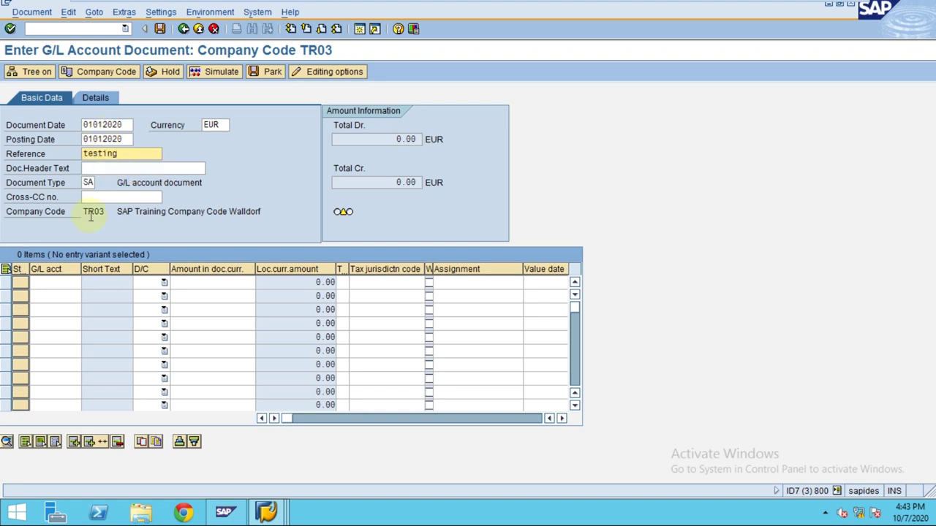
Enter accounts 440000 and 130012 and change the reference to 'Classic Testing'.
click(64, 282)
click(66, 294)
click(63, 295)
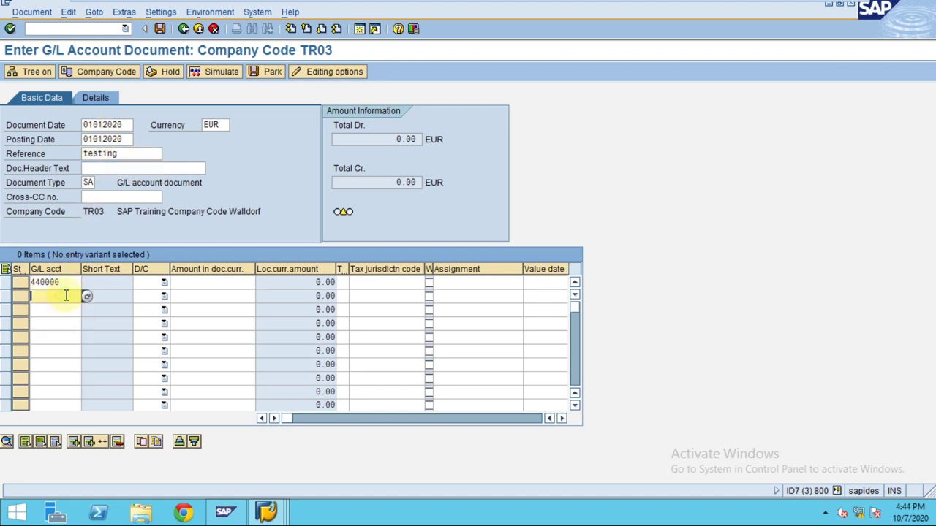
click(46, 319)
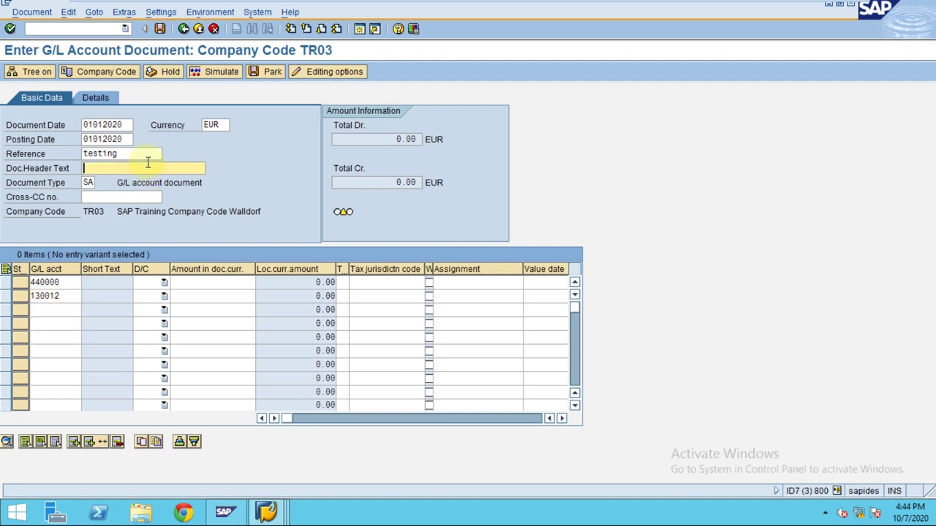
click(146, 155)
key(BackSpace)
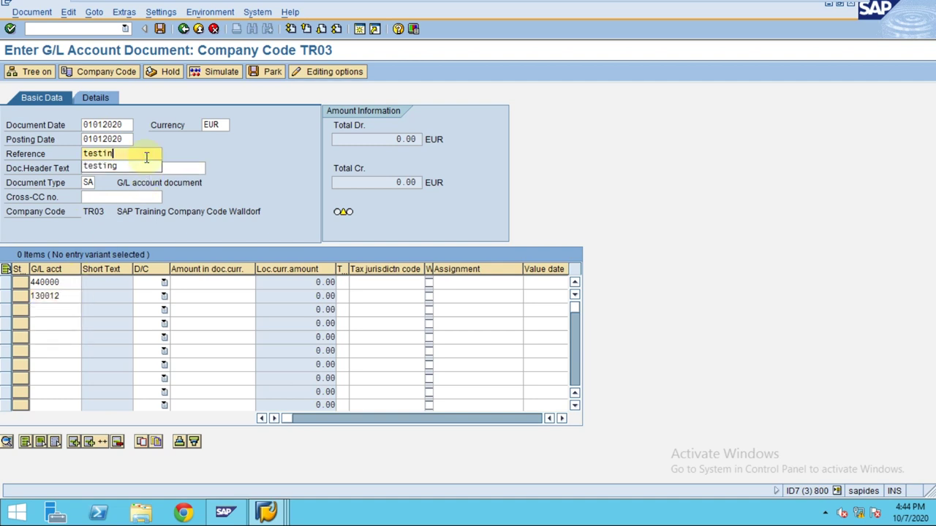
key(BackSpace)
key(BackSpace)
key(BackSpace)
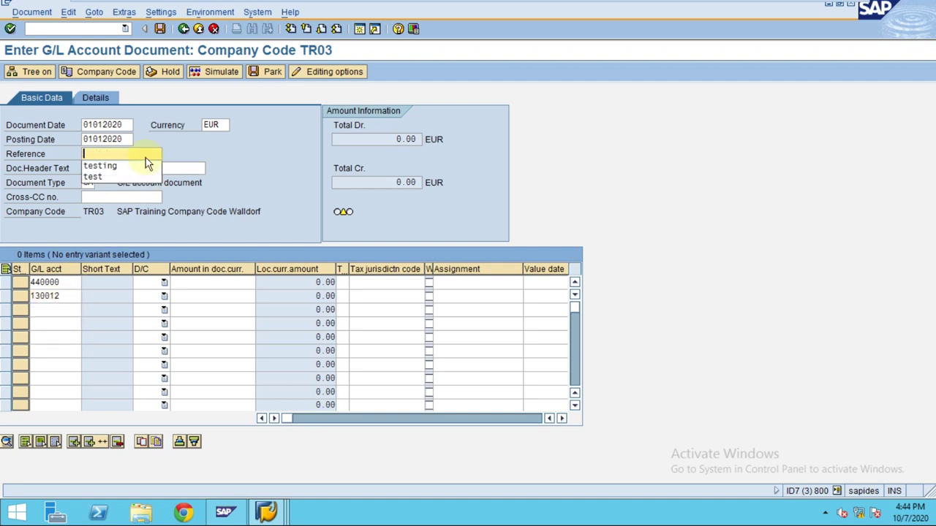
text(Classic Testing)
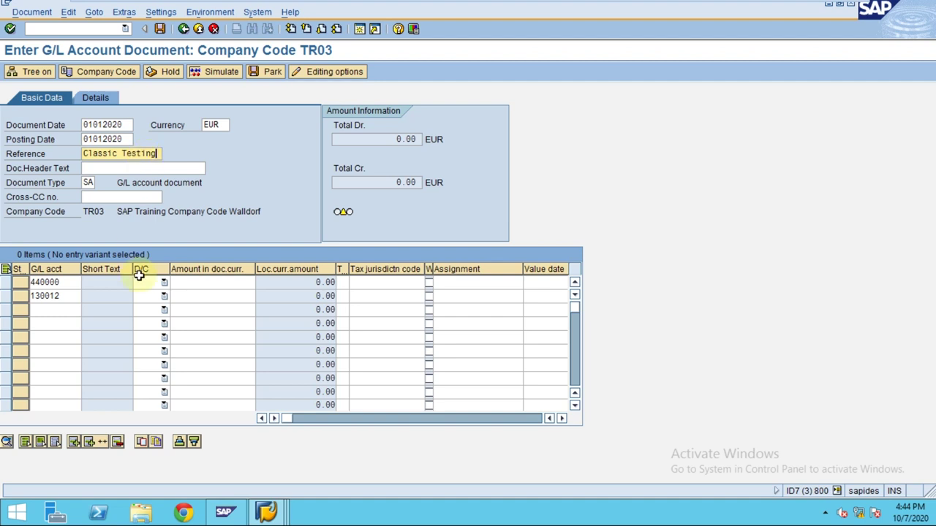
Set 440000 debit 1000 and 130012 credit '*', add the value date, and validate.
click(162, 283)
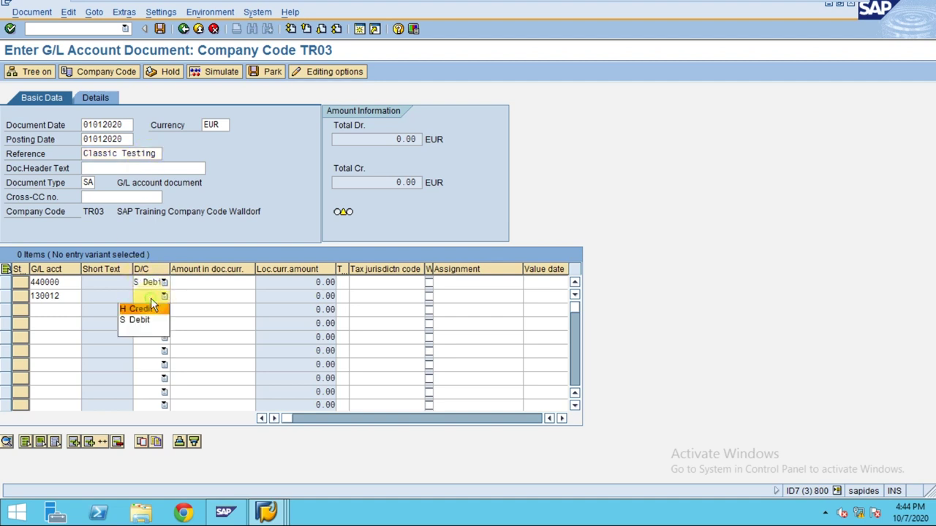
click(150, 309)
click(196, 282)
text(1000)
click(210, 296)
text(*)
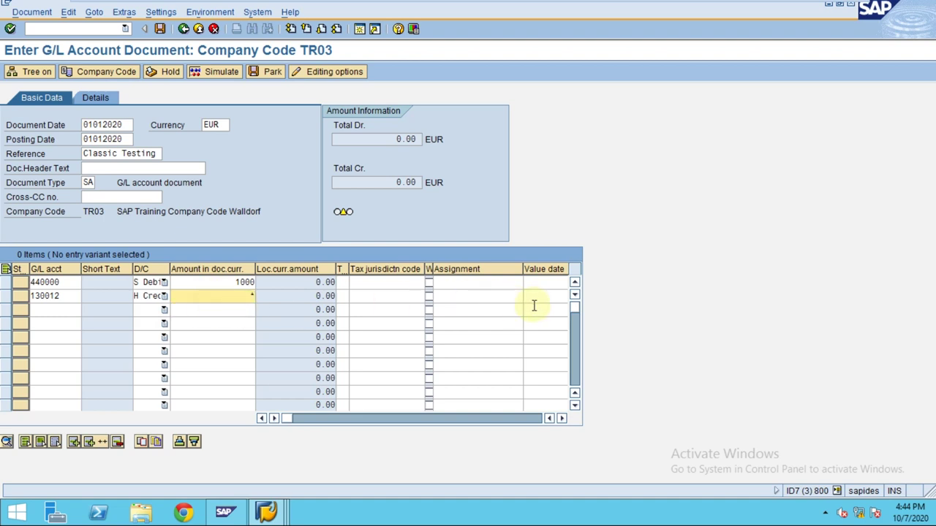
click(539, 296)
click(537, 310)
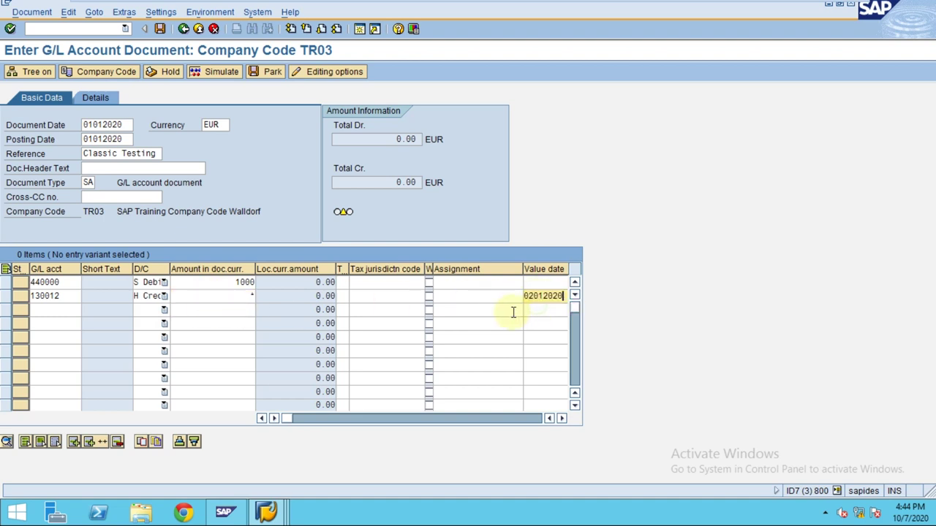
click(476, 291)
key(Return)
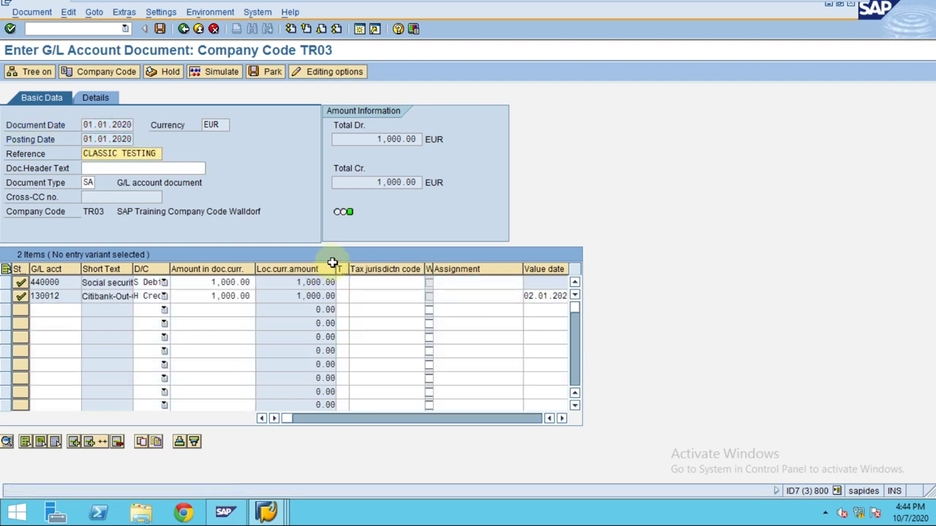
Simulate and post; dismiss the GLT2076 item-category error for 440000, keeping the entries.
click(205, 73)
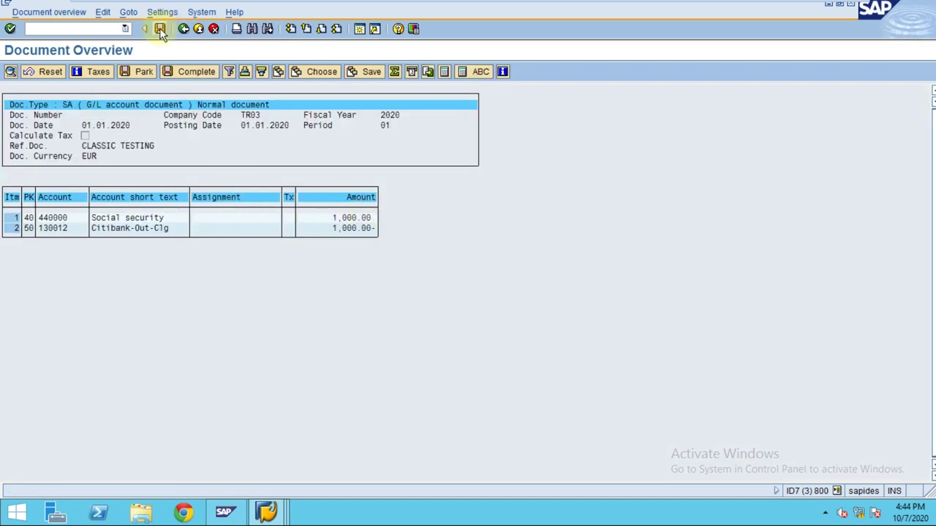
click(159, 29)
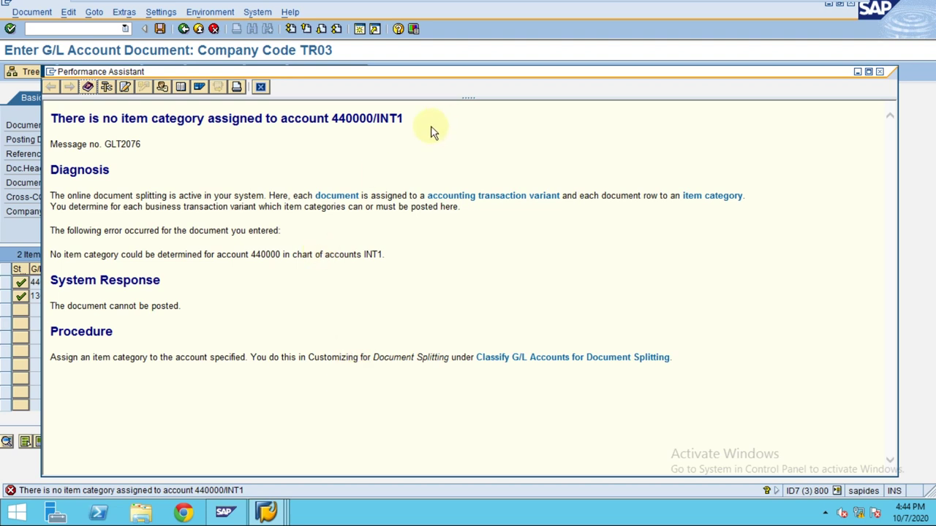
click(261, 88)
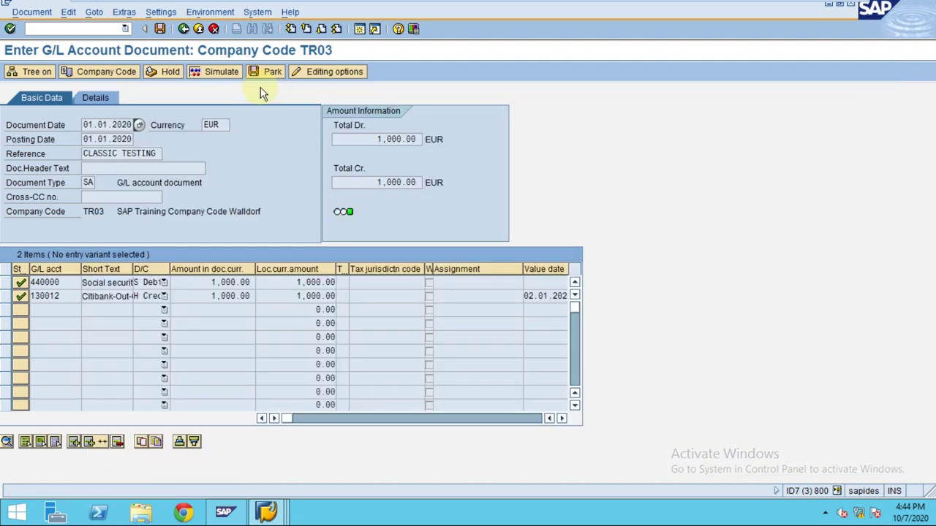
click(183, 29)
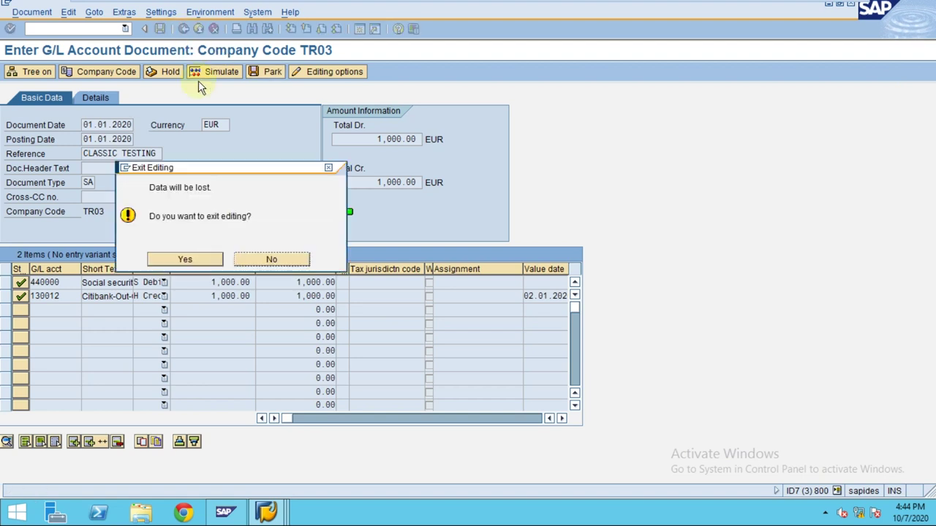
click(269, 261)
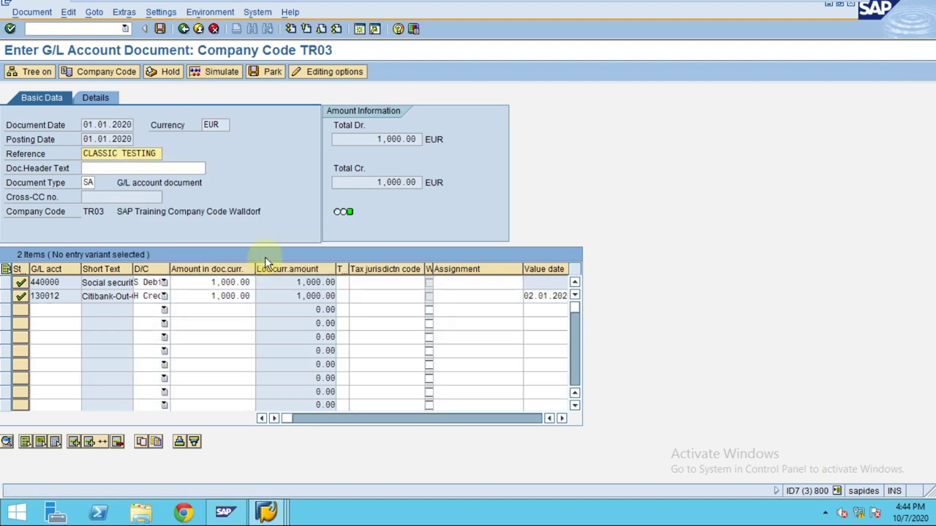
click(265, 511)
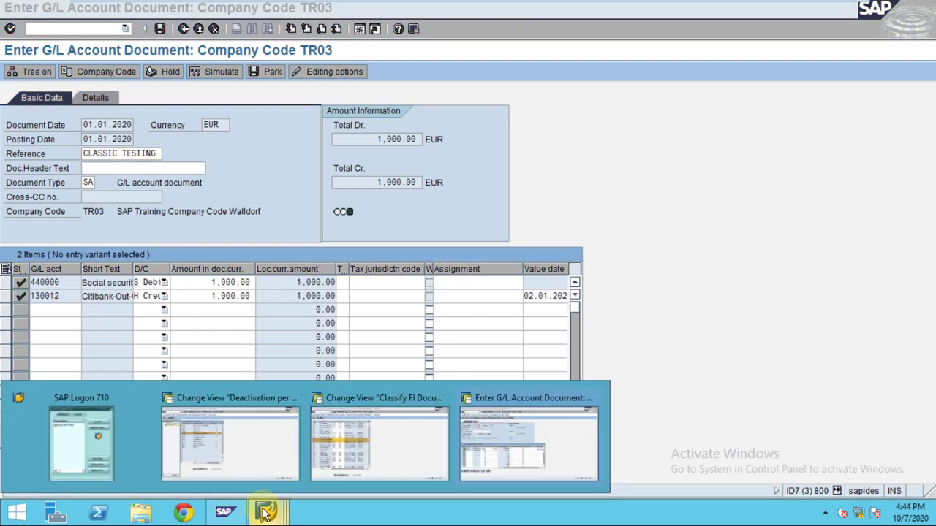
Mark TR03 Inactive for document splitting and save it to request ID7K900169.
click(244, 443)
click(375, 180)
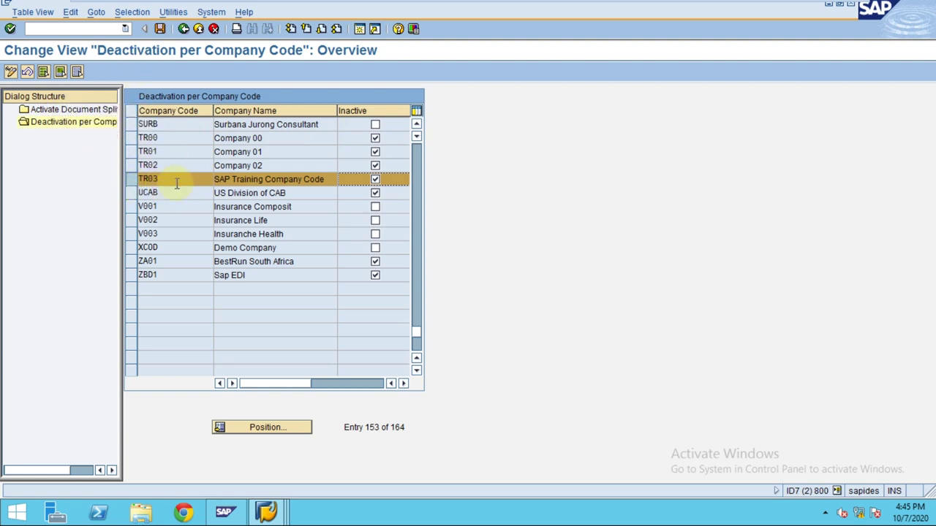
click(160, 29)
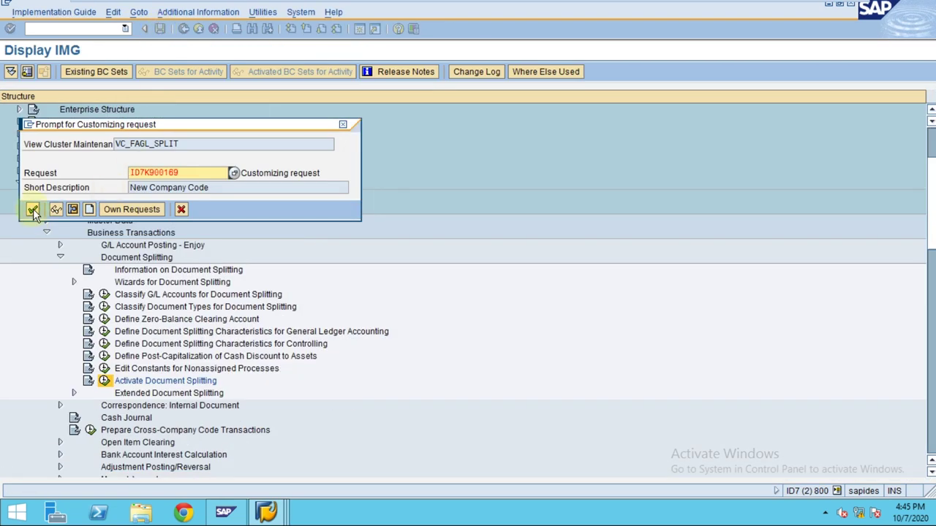
click(33, 209)
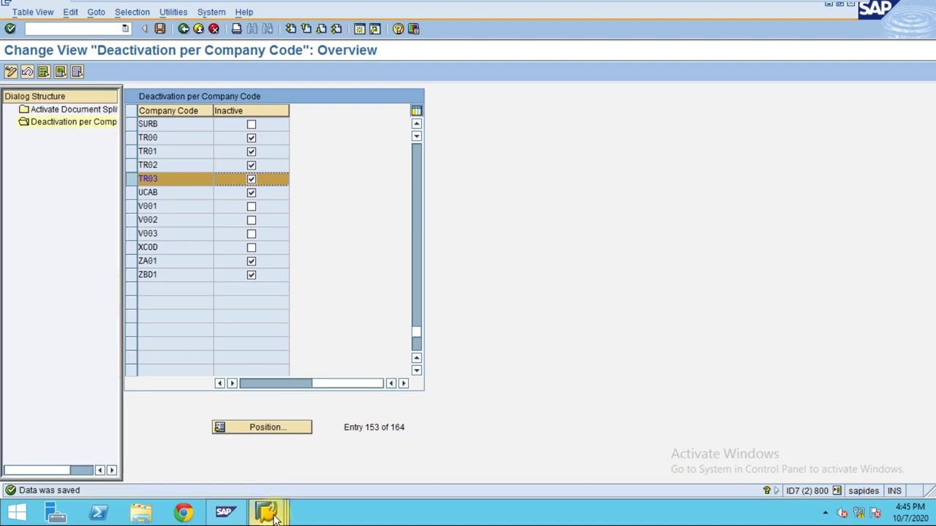
Simulate the TR03 G/L document again and return to entry, showing the 440000 item-category error.
click(530, 442)
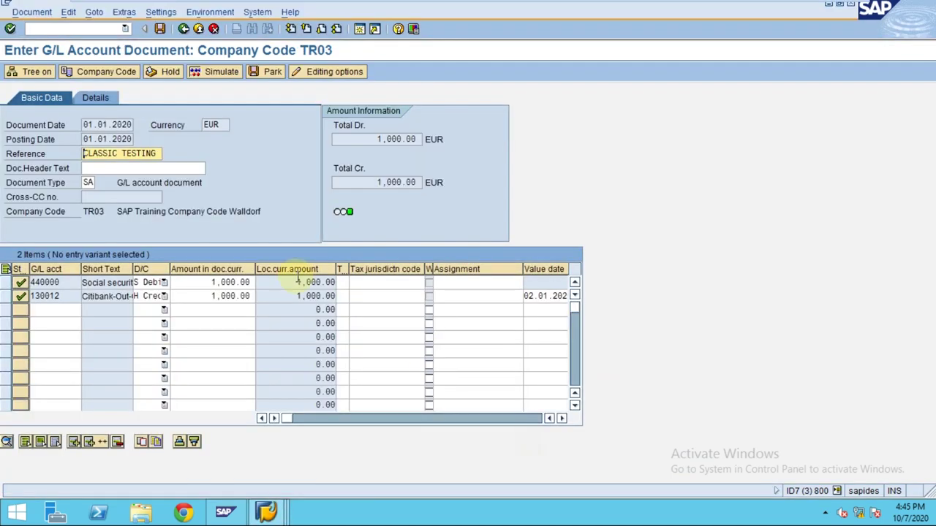
click(200, 72)
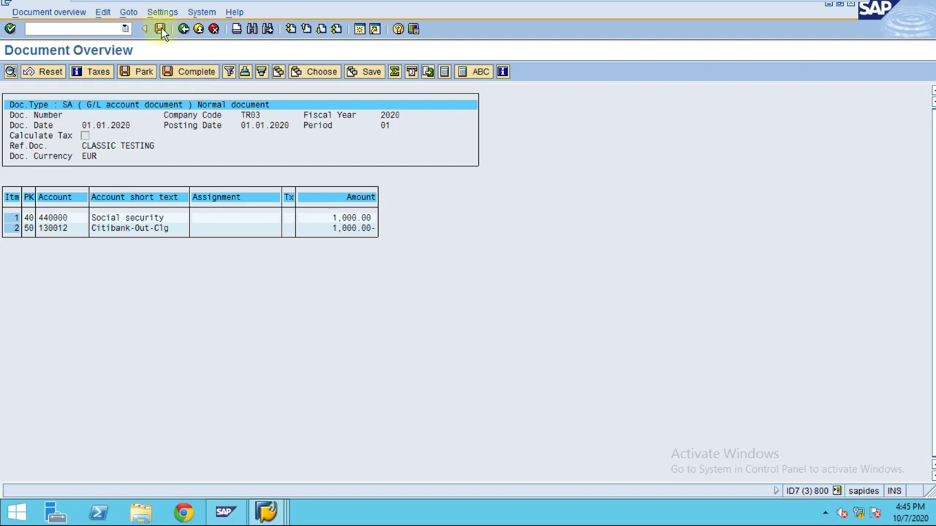
click(160, 30)
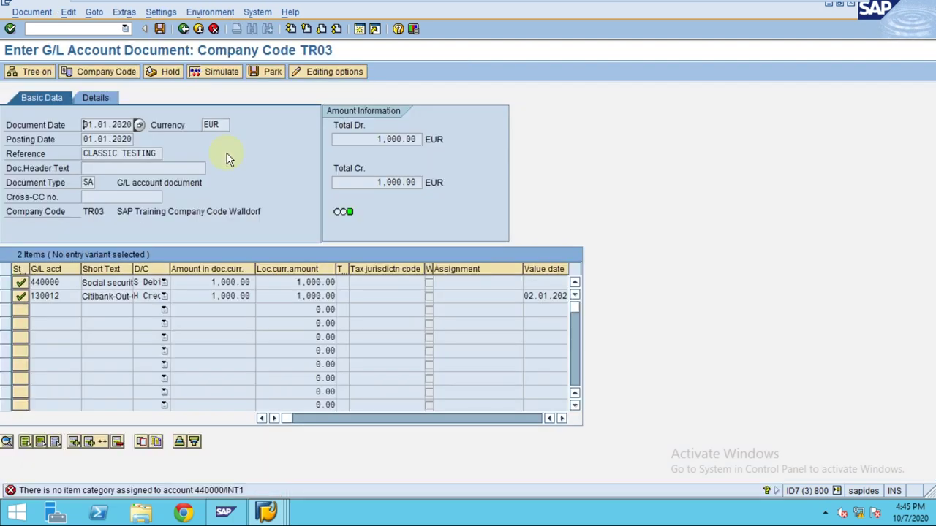
click(242, 296)
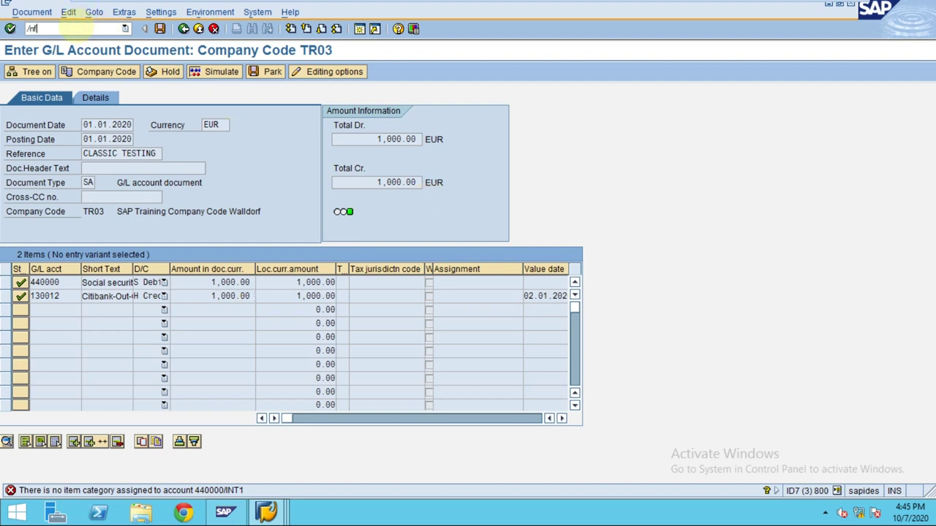
Restart with /nFB50 and set document and posting dates to 01.01.2020.
click(79, 29)
text(/nfb50)
key(Return)
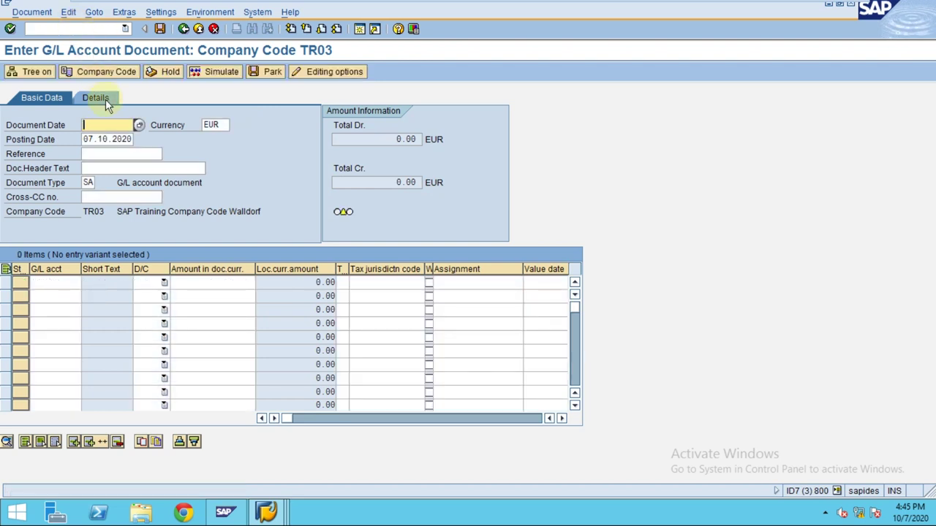
key(BackSpace)
key(Down)
key(Return)
key(Tab)
key(Tab)
key(BackSpace)
key(Down)
key(Return)
Confirm in the deactivation table that TR03 document splitting is inactive.
click(267, 512)
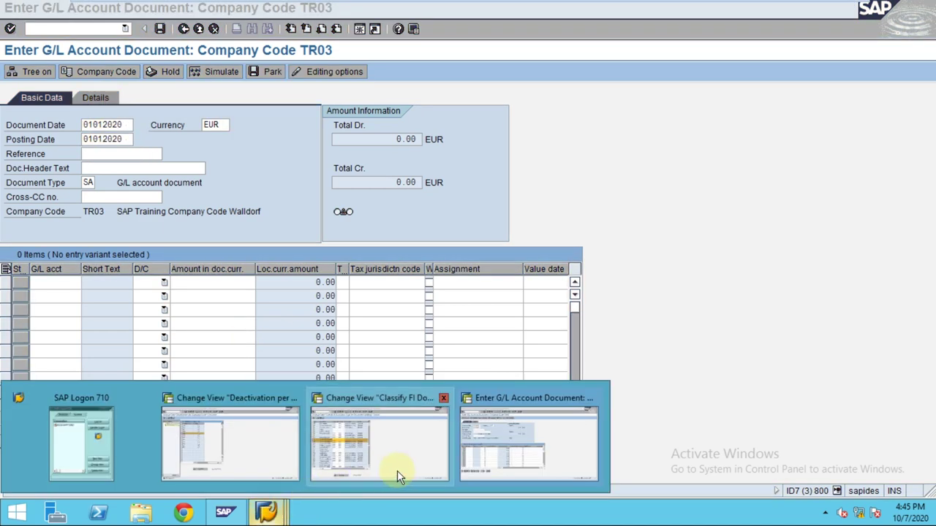
click(324, 455)
click(266, 512)
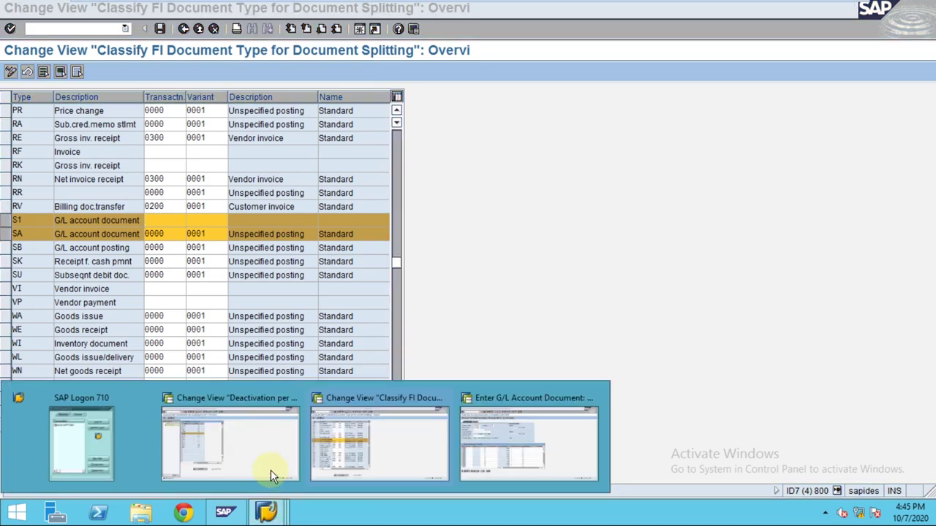
click(248, 457)
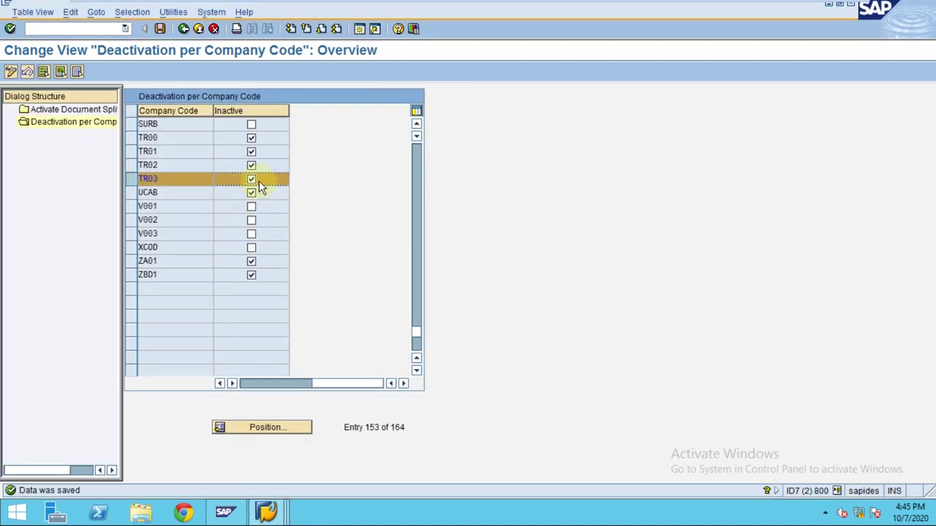
click(266, 512)
click(526, 468)
Enter 440000 debit 1000 and 130012 credit '*', value date 02012020, and validate.
click(51, 282)
click(46, 294)
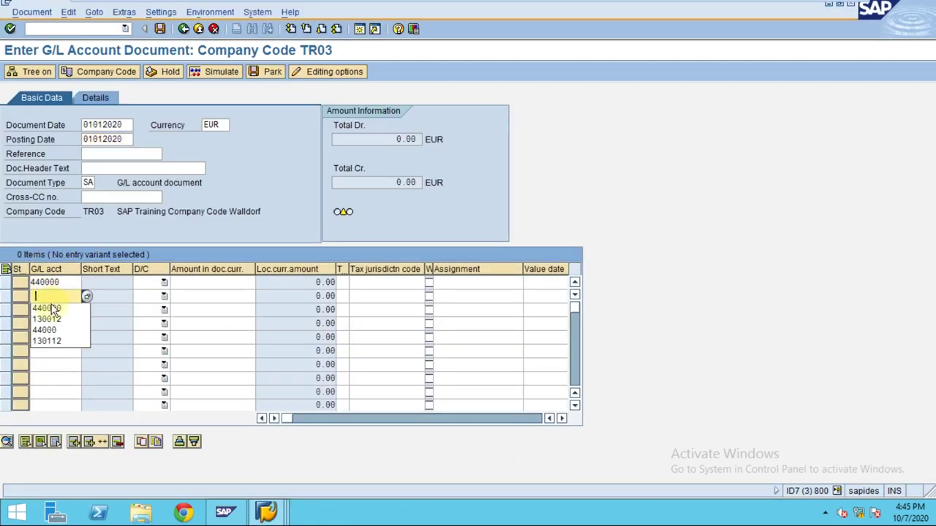
click(45, 317)
click(147, 284)
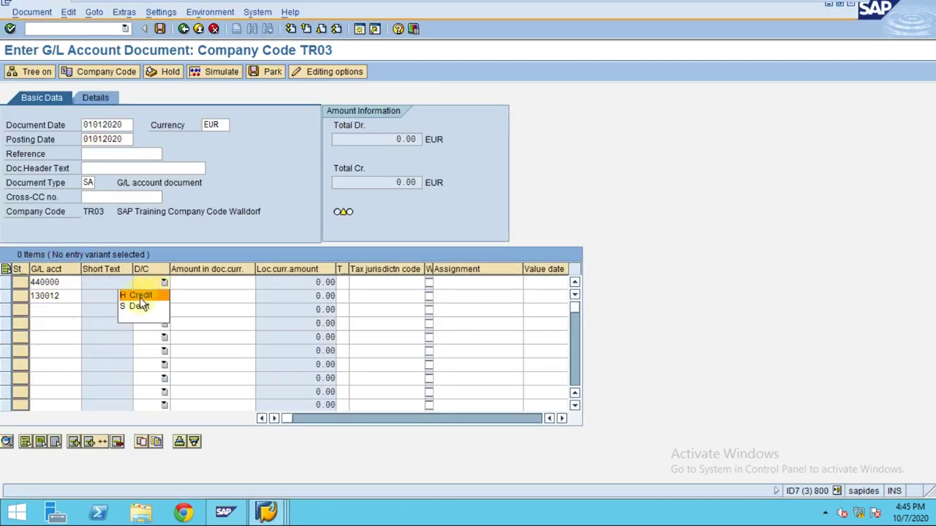
click(139, 306)
click(150, 296)
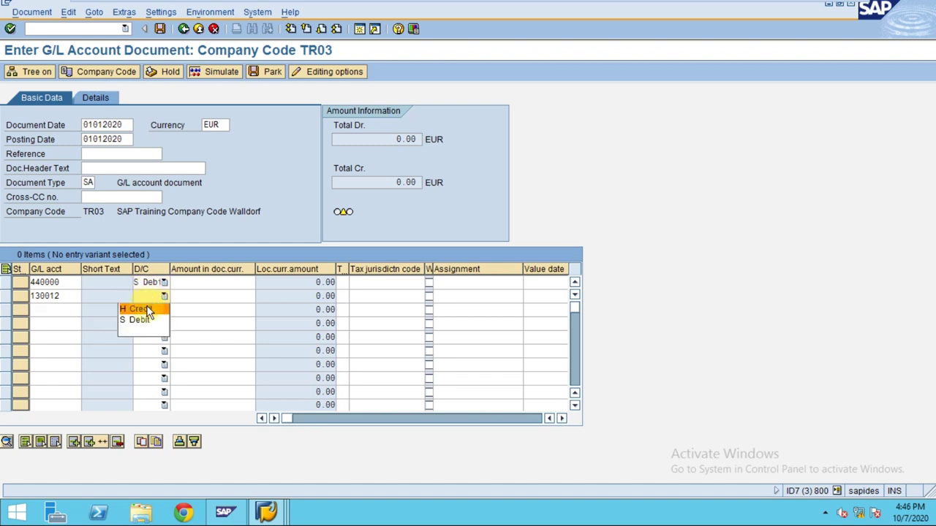
click(212, 285)
click(210, 305)
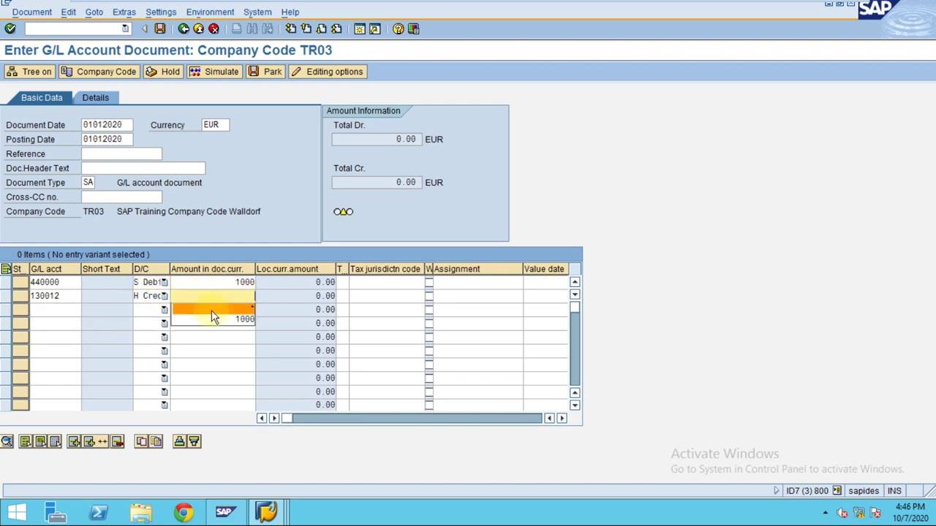
click(215, 310)
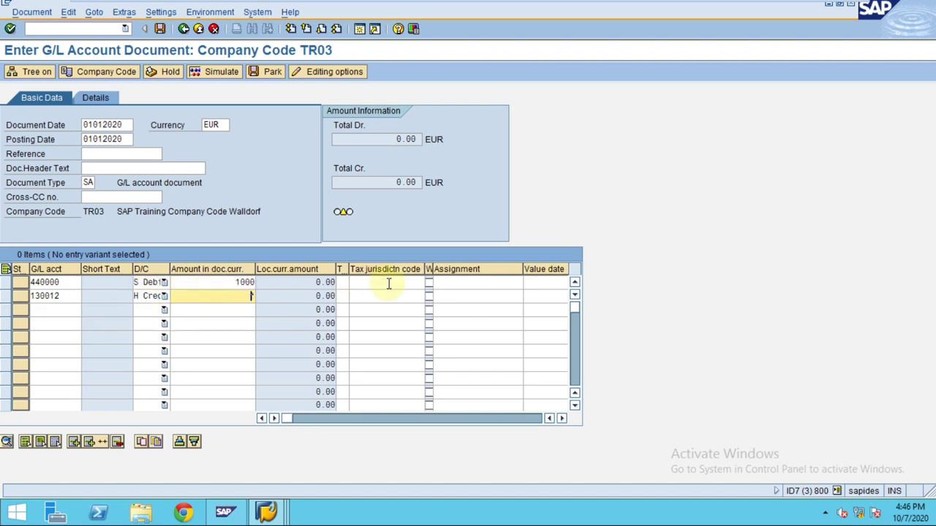
click(534, 296)
click(537, 311)
key(Return)
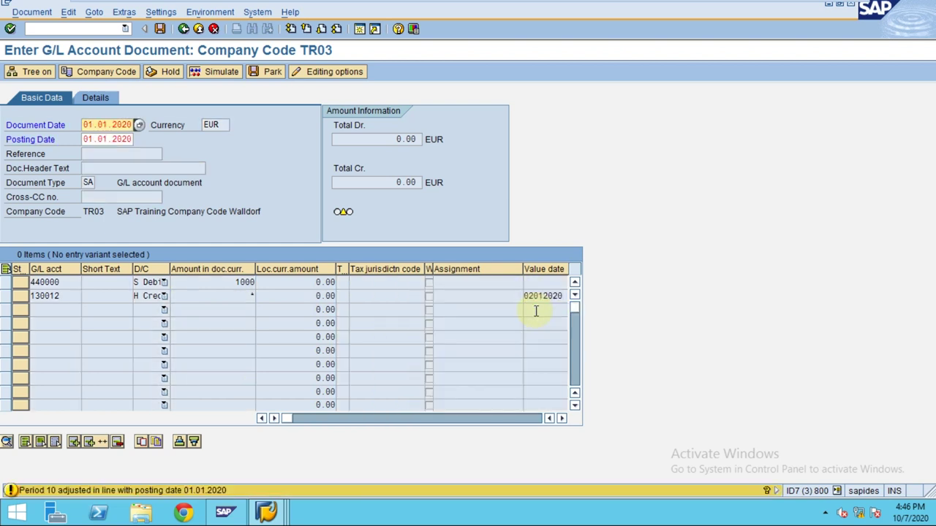
key(Return)
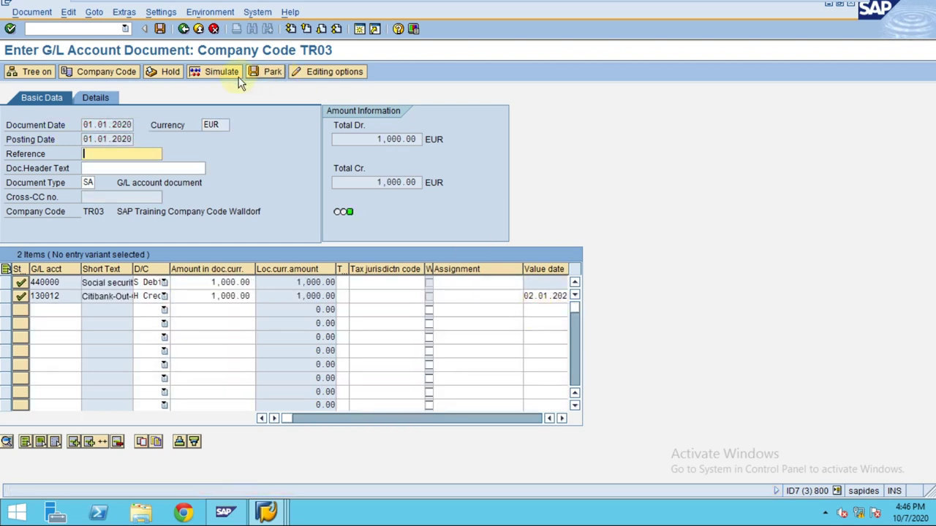
Simulate the balanced document, then post it as document 100000002.
click(211, 73)
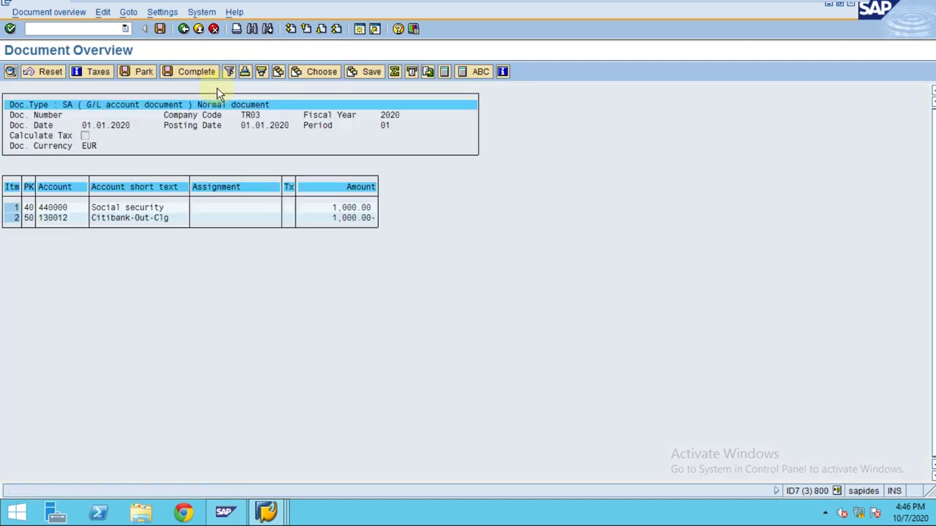
click(178, 66)
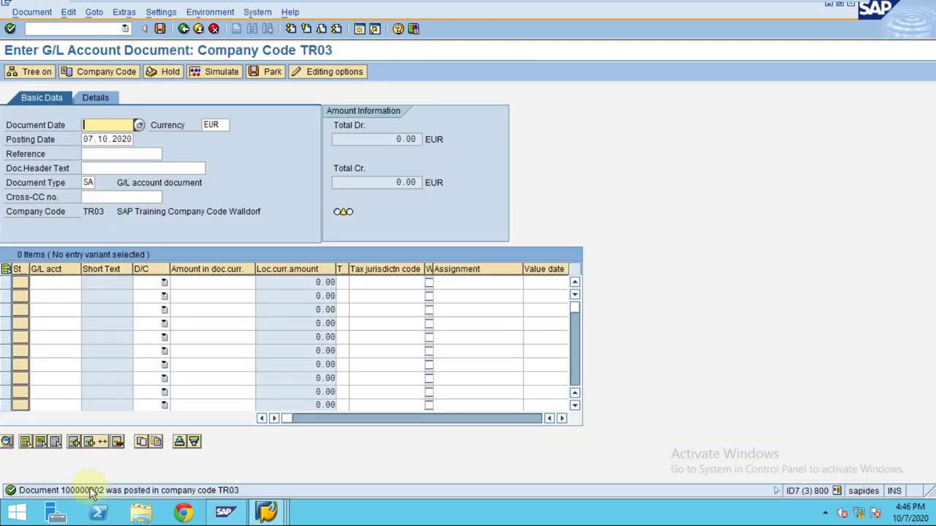
Display posted document 100000002 in the data entry view and select the 130012 line item.
click(29, 12)
click(44, 45)
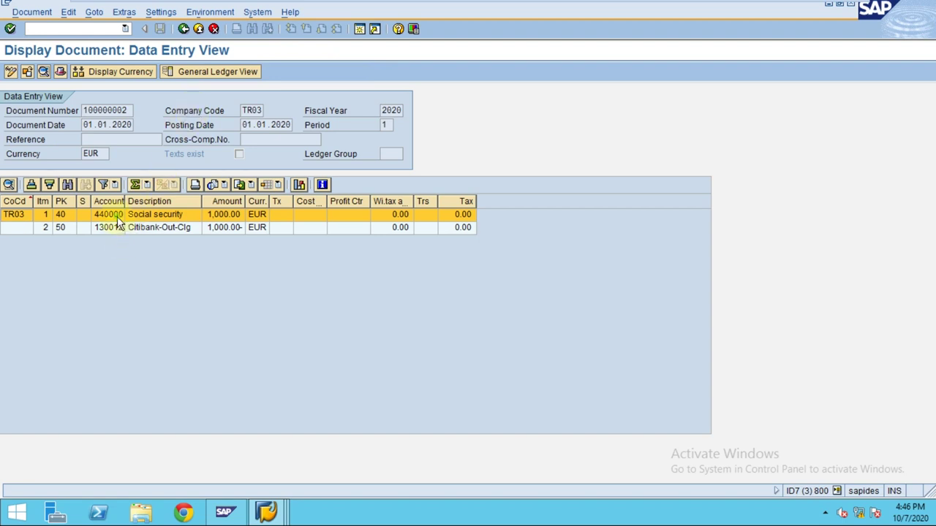
click(114, 229)
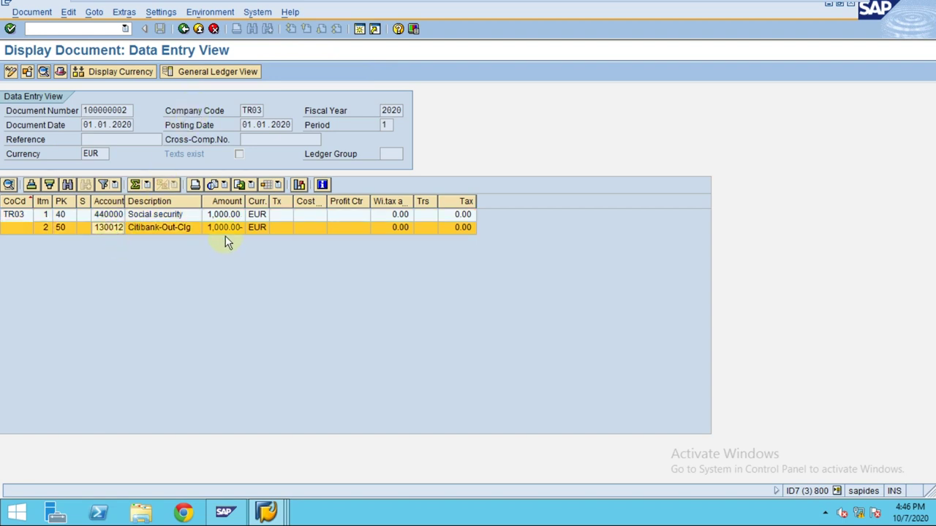
Switch to the general ledger view for ledger 0L and review the 100000002 document.
click(209, 76)
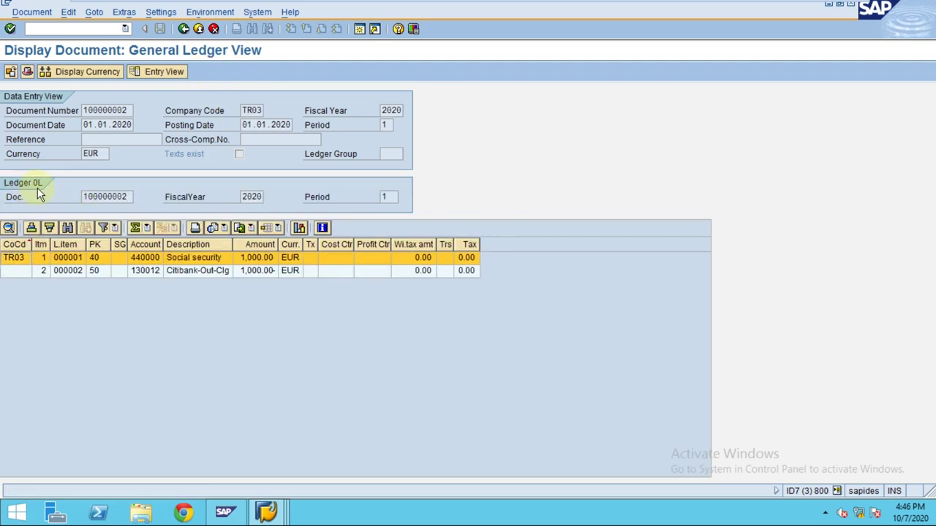
drag(130, 196, 60, 193)
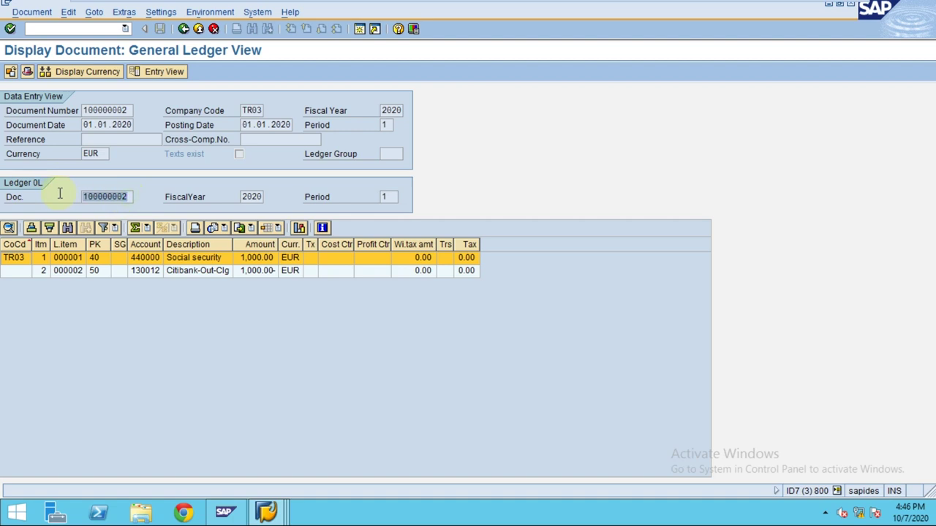
click(386, 196)
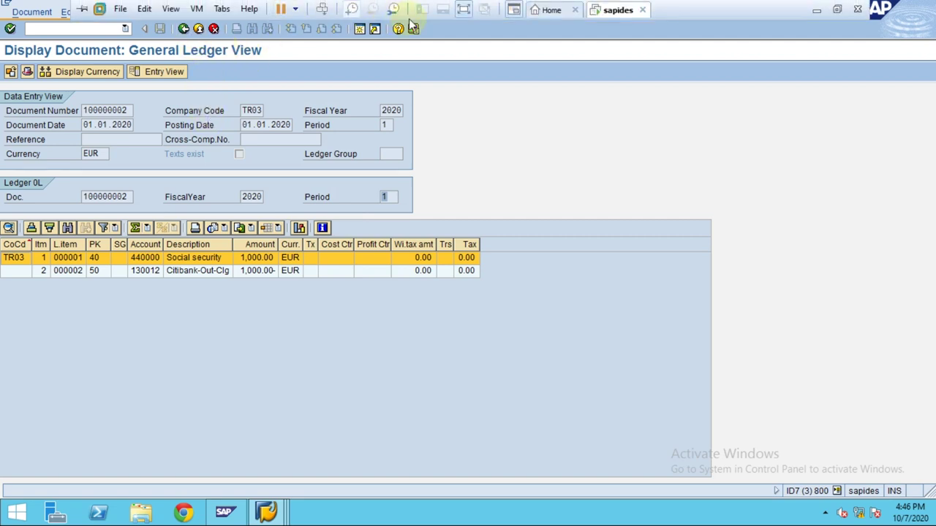
Exit VMware full-screen mode so the SAP virtual machine shows in a normal window.
click(465, 11)
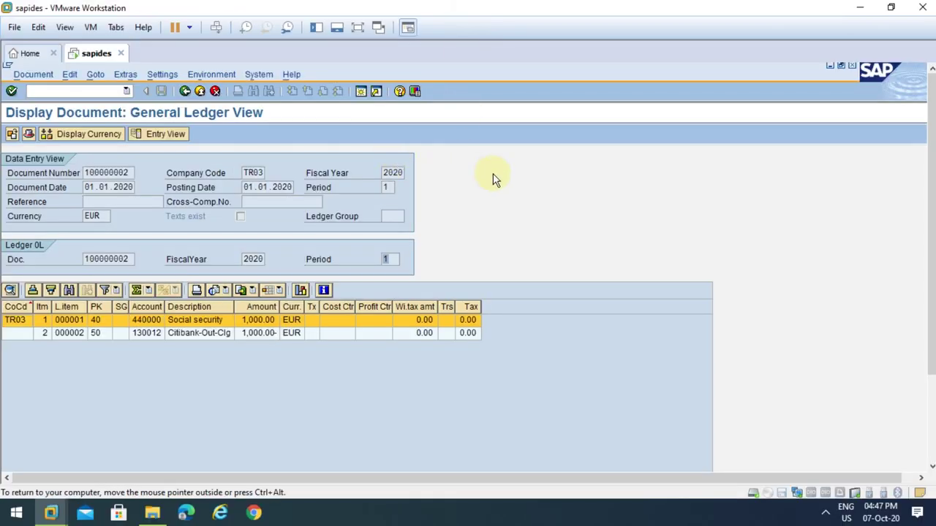